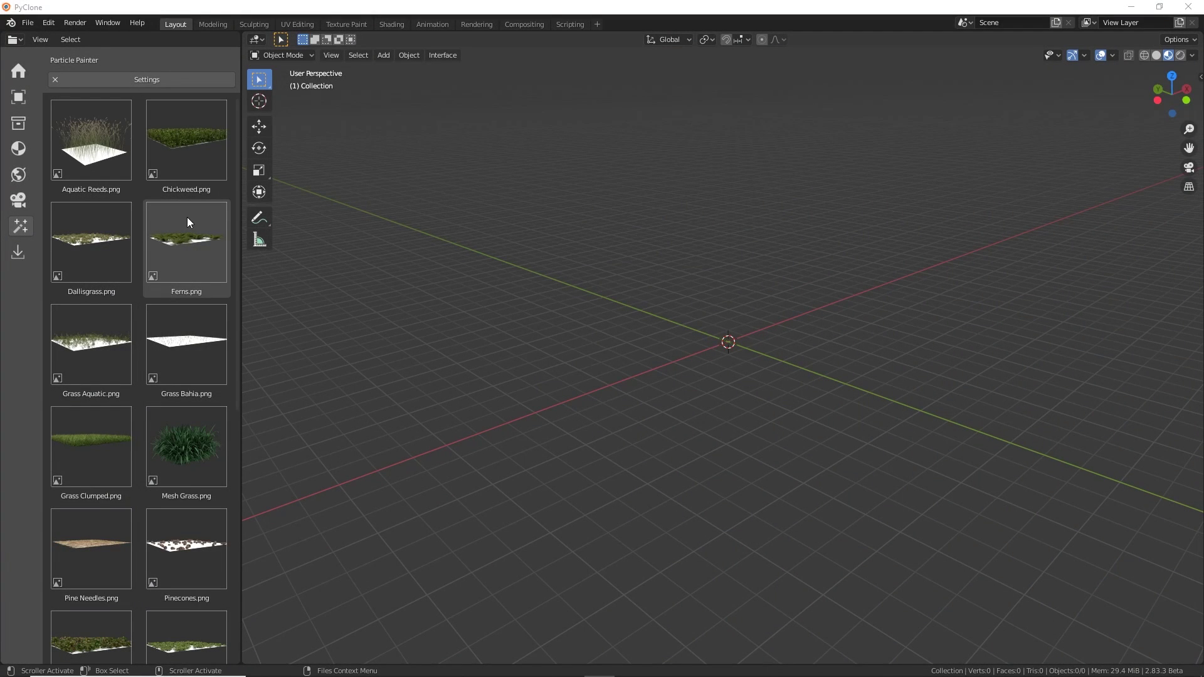
# - Place the Subdivided Plane 10x10 from the Base Mesh Objects library at the scene's origin
pyautogui.click(19, 97)
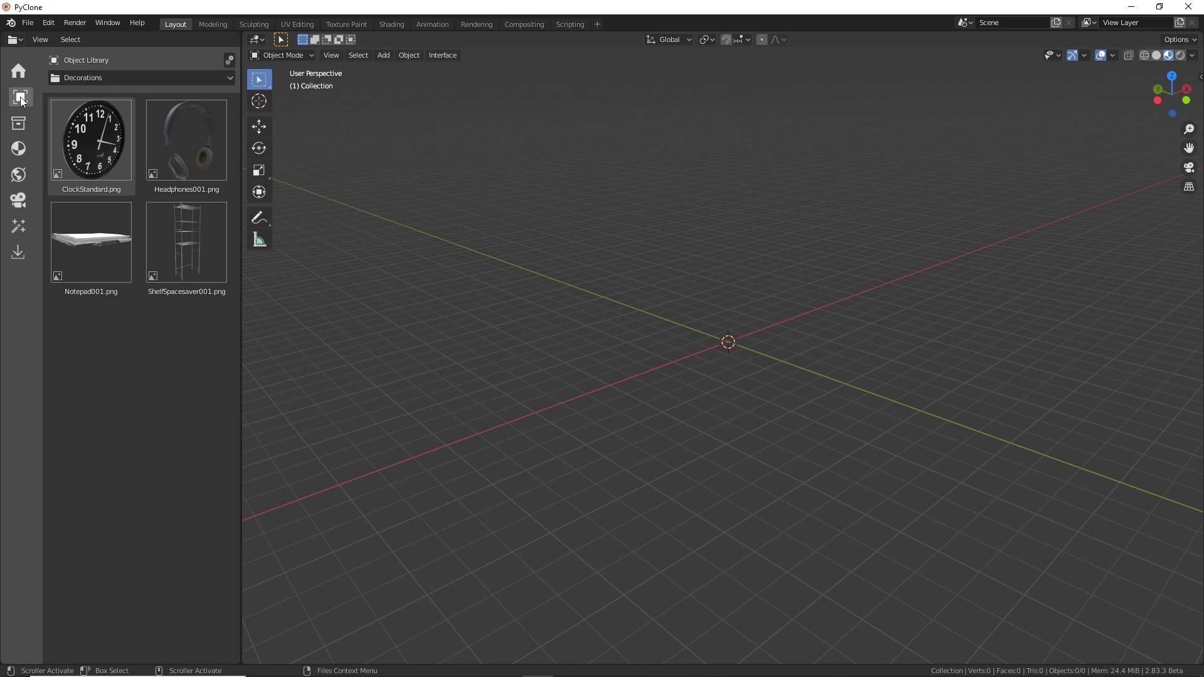
pyautogui.click(147, 78)
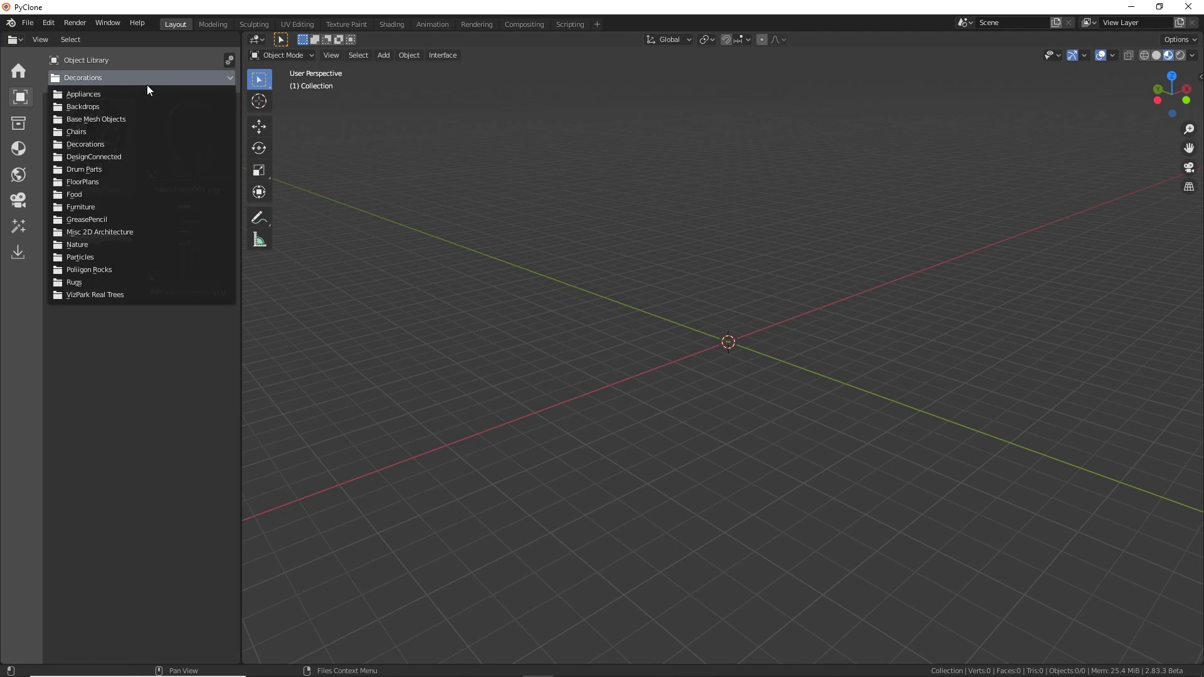
pyautogui.click(129, 120)
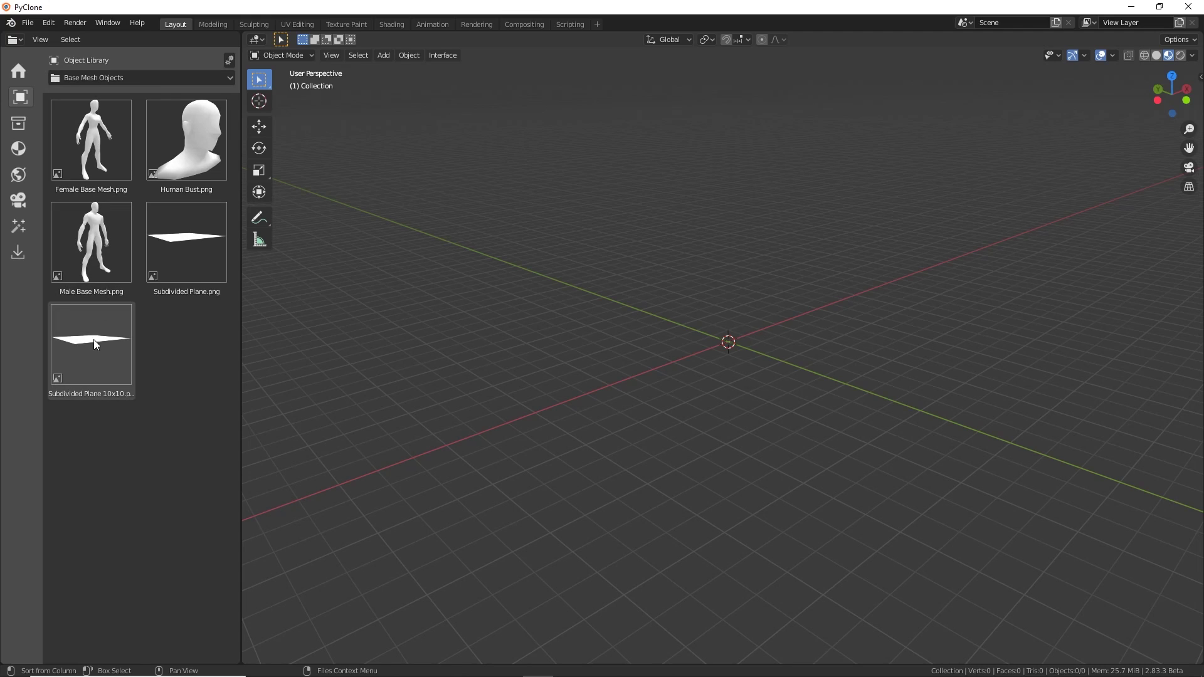
pyautogui.moveTo(92, 341); pyautogui.dragTo(724, 353)
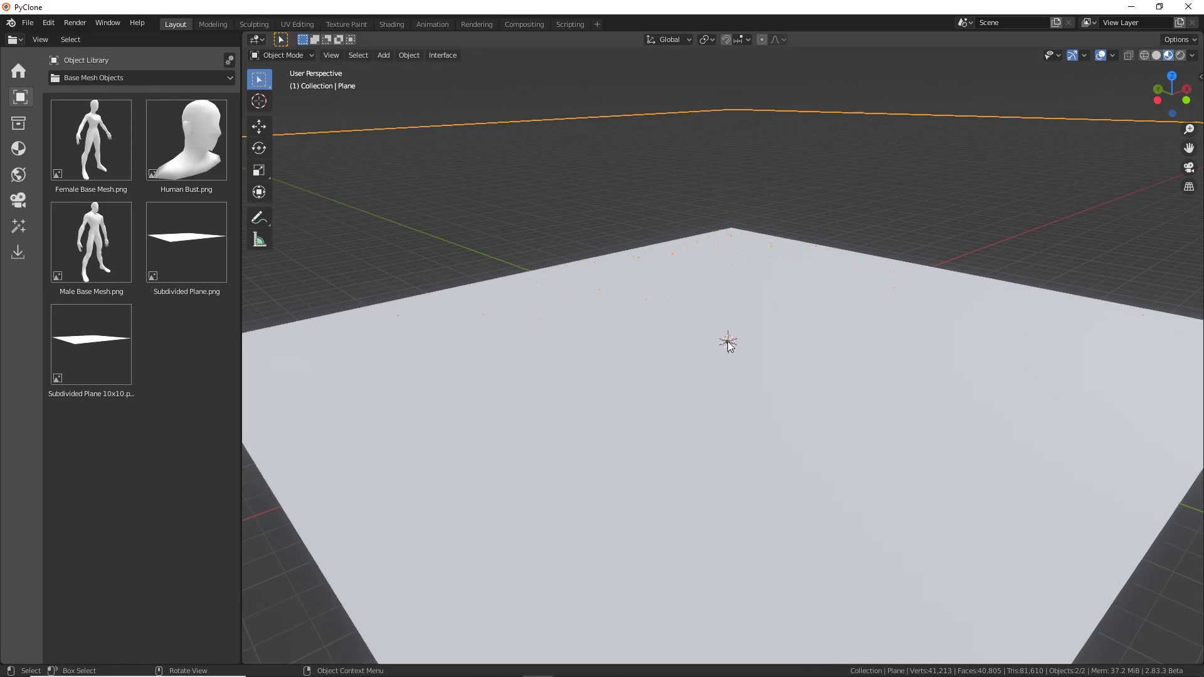
pyautogui.click(727, 342)
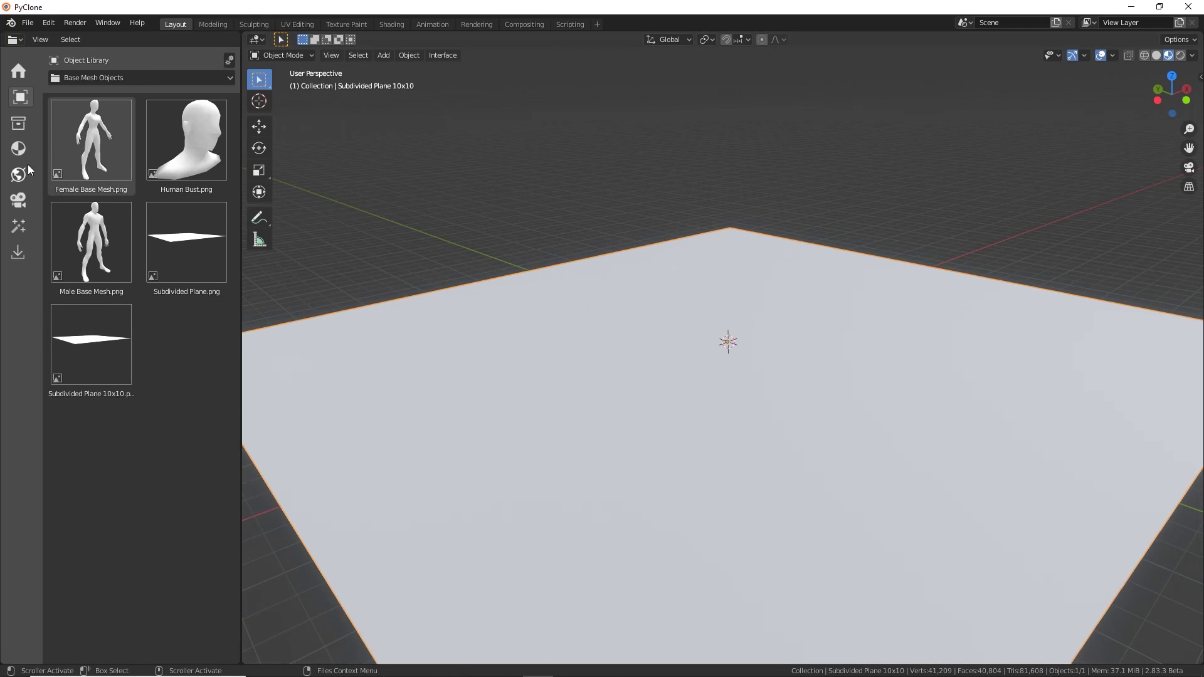
# - Apply the Dirt with Leaves material from the Ground category to the subdivided plane
pyautogui.click(18, 148)
pyautogui.click(112, 78)
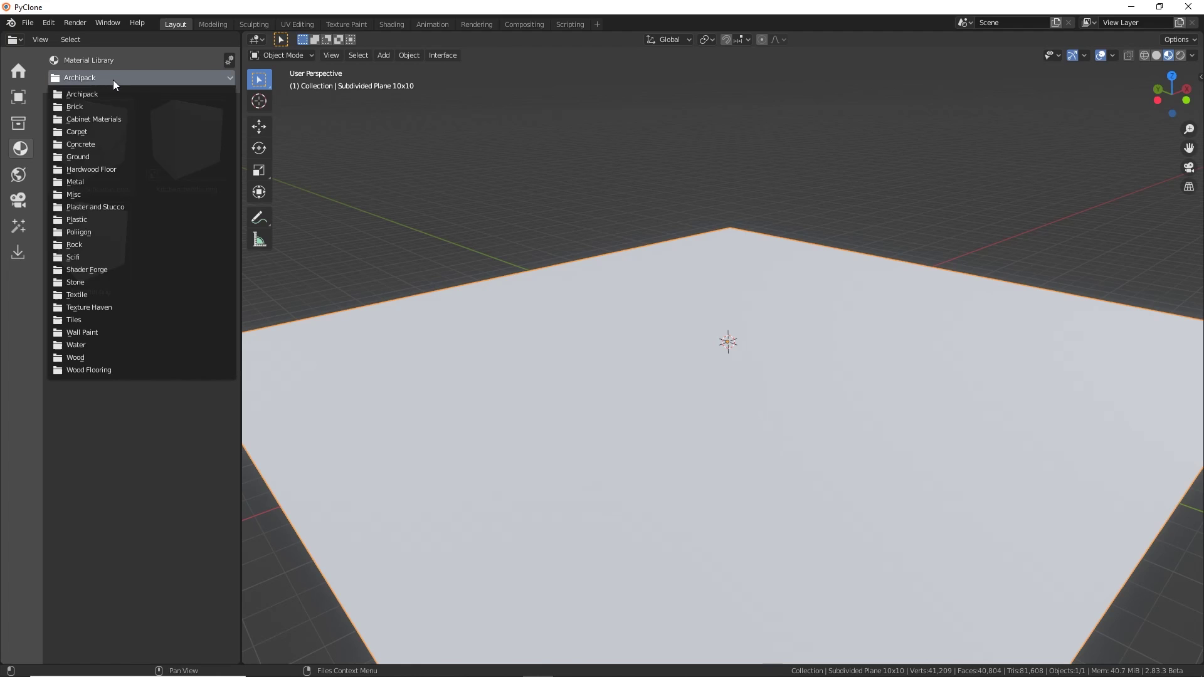
pyautogui.click(107, 157)
pyautogui.moveTo(191, 247); pyautogui.dragTo(711, 345)
pyautogui.scroll(-1, 690, 375)
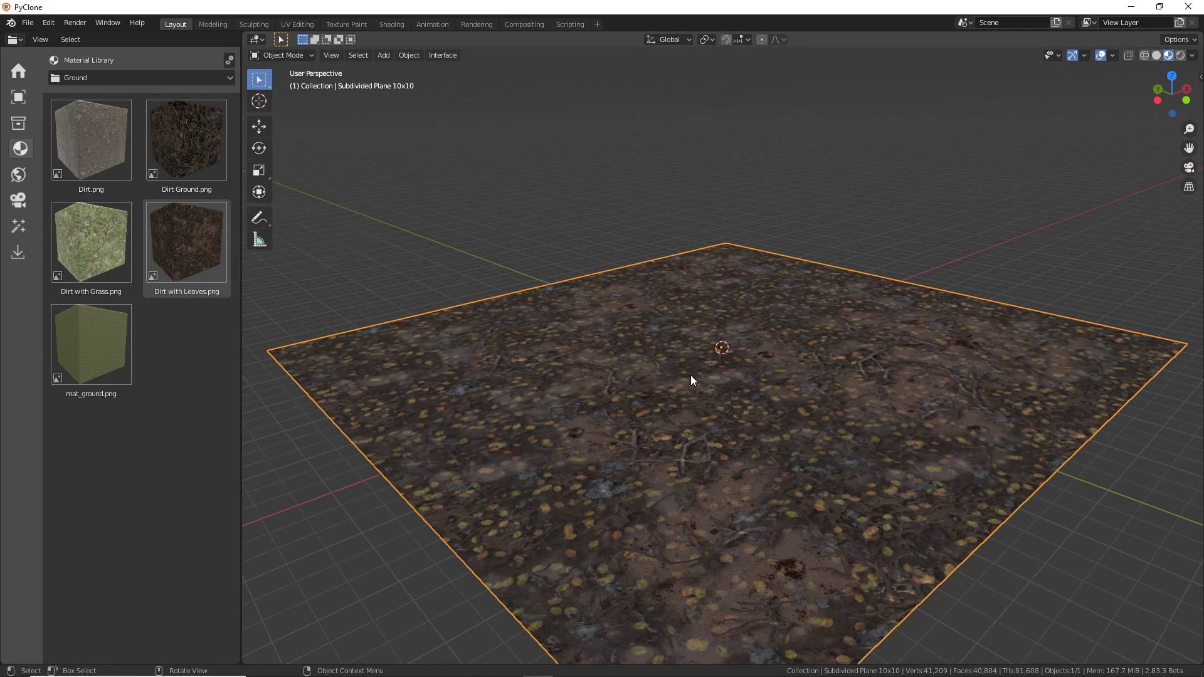
# - In Sculpt Mode, enlarge the brush radius to 154 px and carve a curved river channel into the ground plane
pyautogui.moveTo(690, 375); pyautogui.dragTo(702, 377, button='middle')
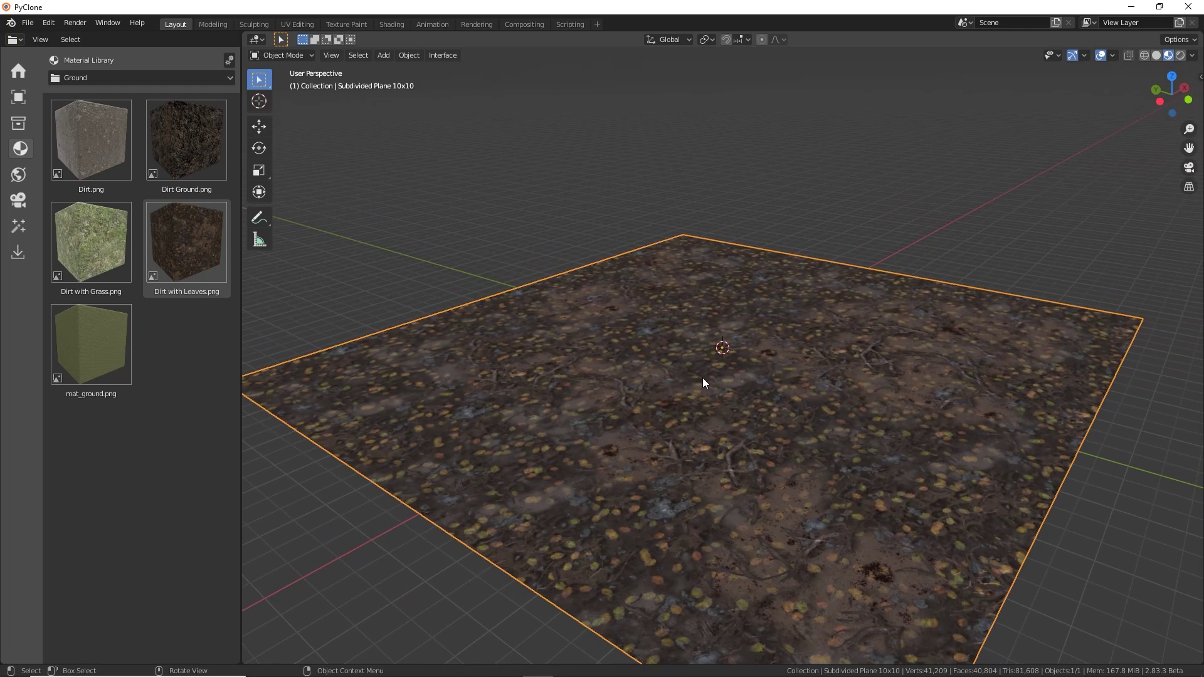
pyautogui.click(294, 54)
pyautogui.click(303, 96)
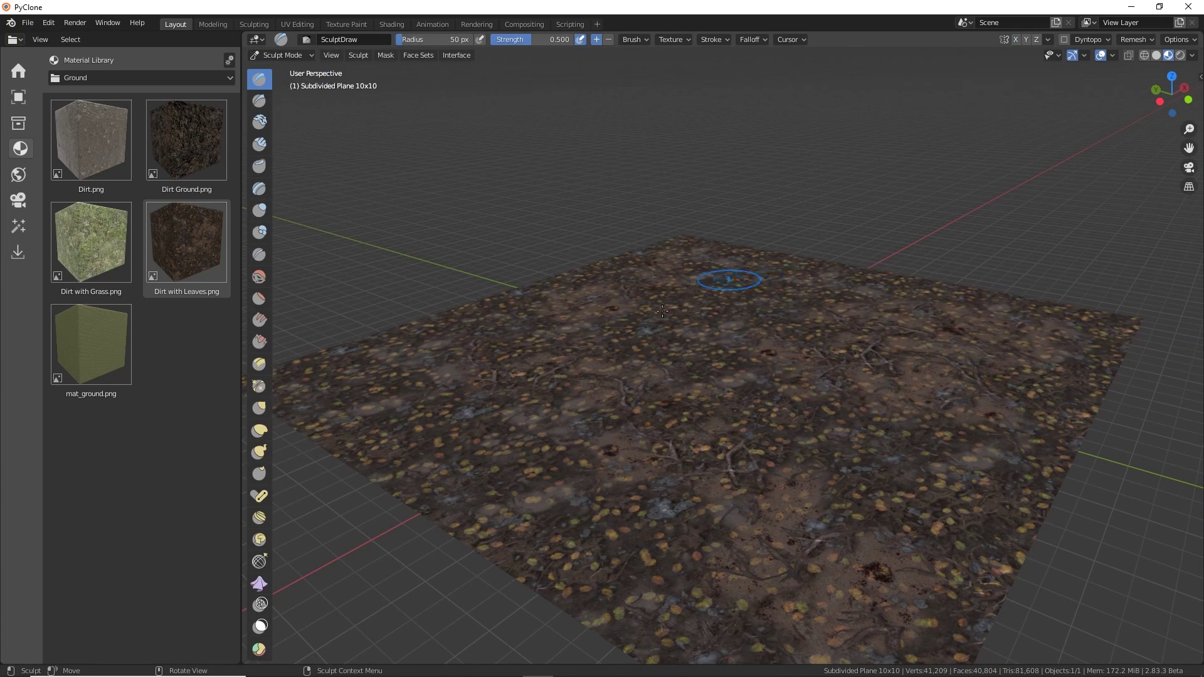
pyautogui.scroll(-1, 599, 405)
pyautogui.keyDown('shift'); pyautogui.moveTo(599, 405); pyautogui.dragTo(568, 392, button='middle'); pyautogui.keyUp('shift')
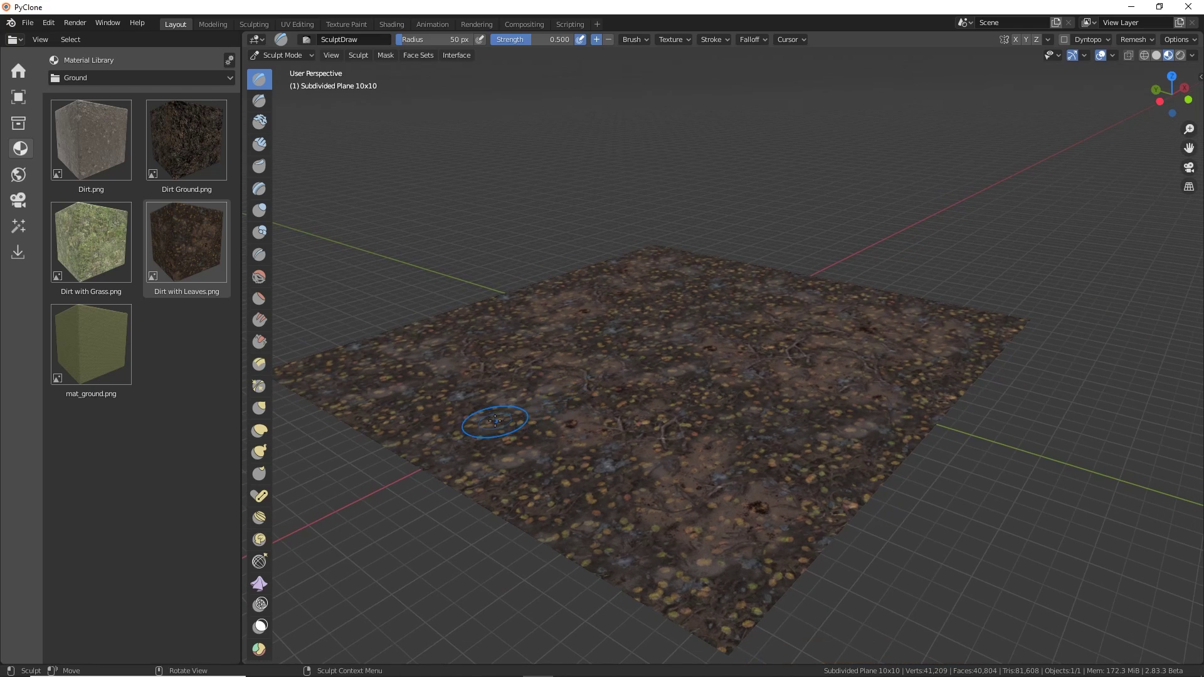
pyautogui.press('f')
pyautogui.moveTo(643, 379)
pyautogui.mouseDown()
pyautogui.moveTo(947, 405)
pyautogui.moveTo(752, 383)
pyautogui.moveTo(469, 441)
pyautogui.moveTo(502, 453)
pyautogui.moveTo(846, 420)
pyautogui.moveTo(903, 433)
pyautogui.mouseUp()
pyautogui.moveTo(890, 436); pyautogui.dragTo(918, 437, button='middle')
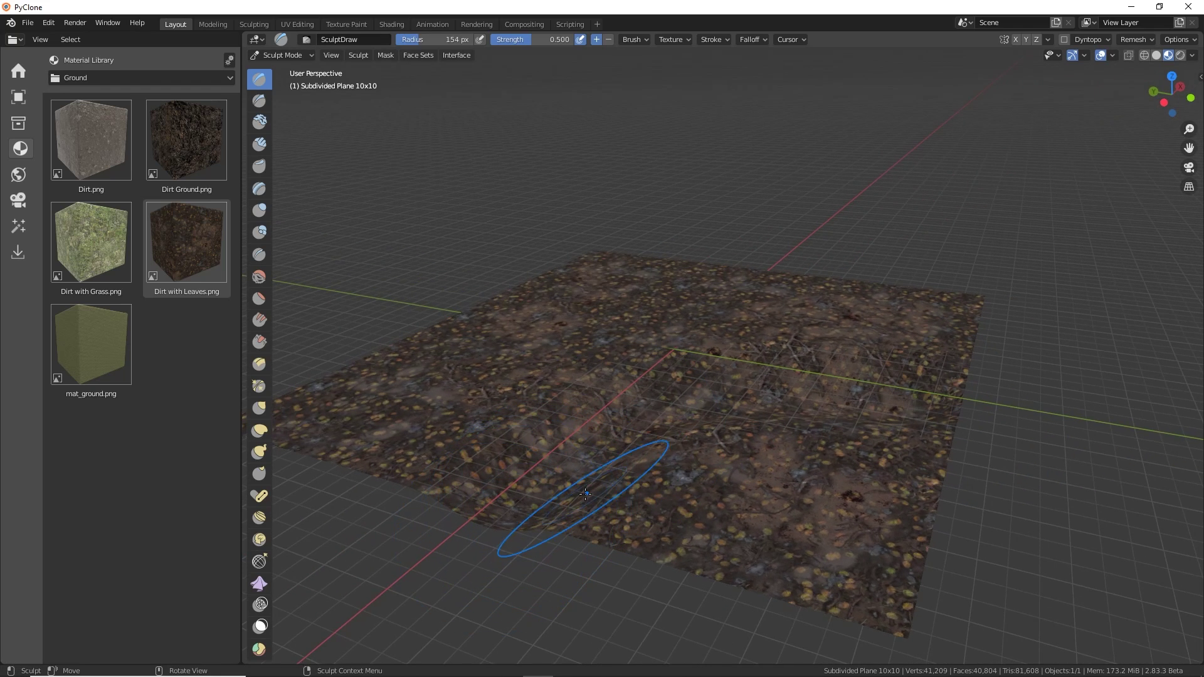
pyautogui.moveTo(538, 497); pyautogui.dragTo(456, 377, button='middle')
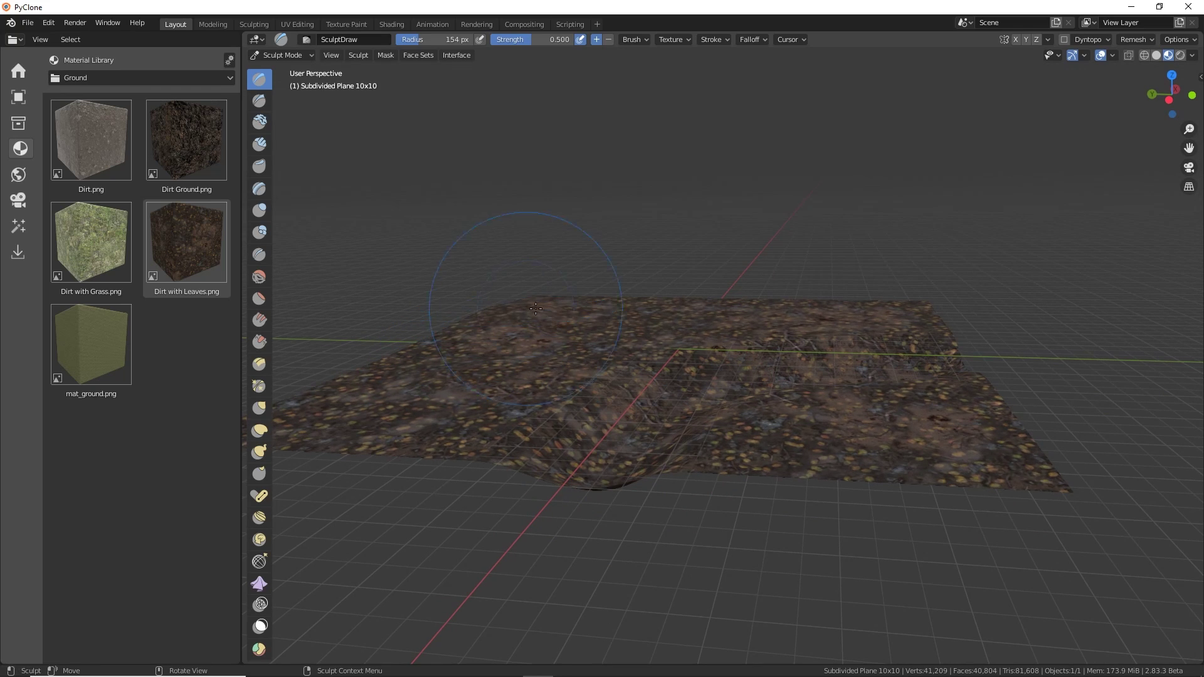
# - Sculpt gentle uneven rises into the ground around the river channel and return to Object Mode
pyautogui.moveTo(564, 317)
pyautogui.mouseDown()
pyautogui.moveTo(383, 417)
pyautogui.moveTo(631, 313)
pyautogui.moveTo(779, 317)
pyautogui.moveTo(887, 349)
pyautogui.moveTo(945, 453)
pyautogui.mouseUp()
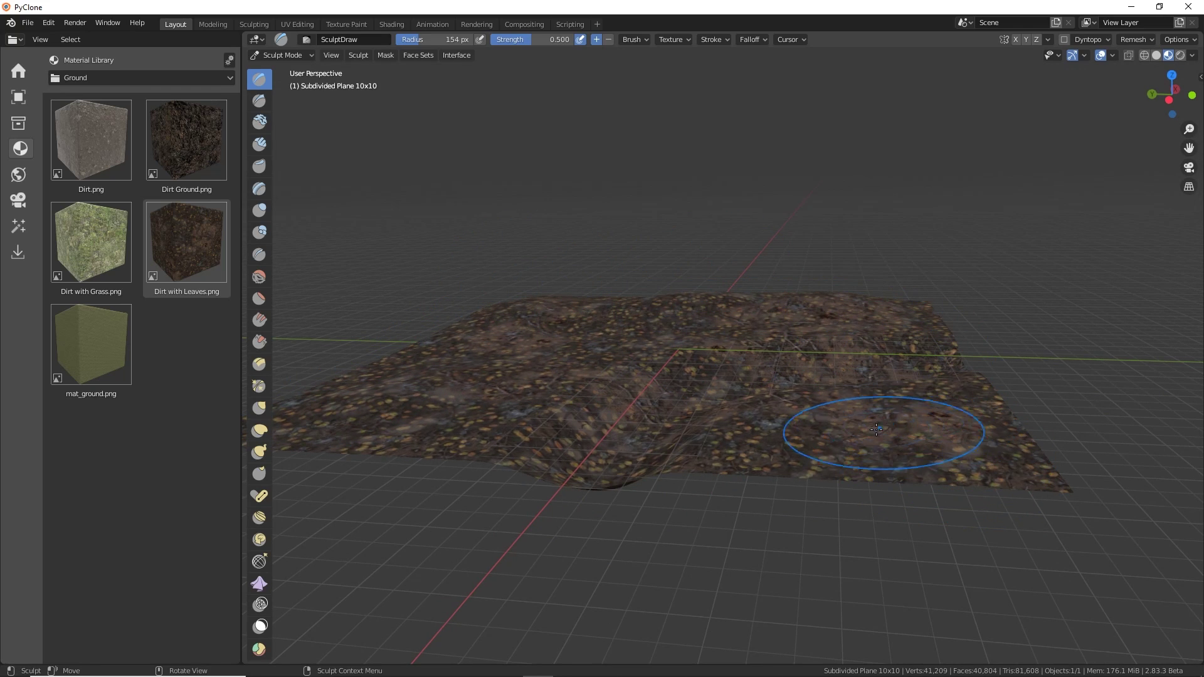
pyautogui.moveTo(822, 381); pyautogui.dragTo(795, 408, button='middle')
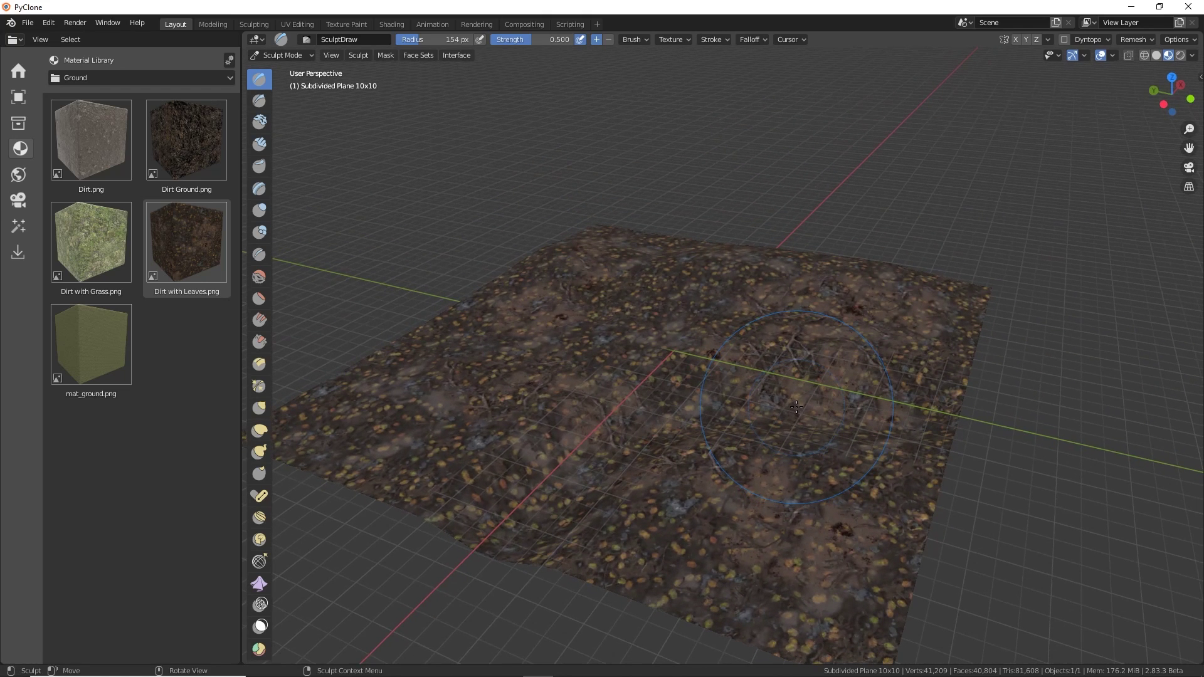
pyautogui.click(295, 55)
pyautogui.click(301, 65)
# - Draw a flat plane over the river channel, spanning from the terrain's front edge to its far side edge
pyautogui.moveTo(677, 276); pyautogui.dragTo(662, 332, button='middle')
pyautogui.press('n')
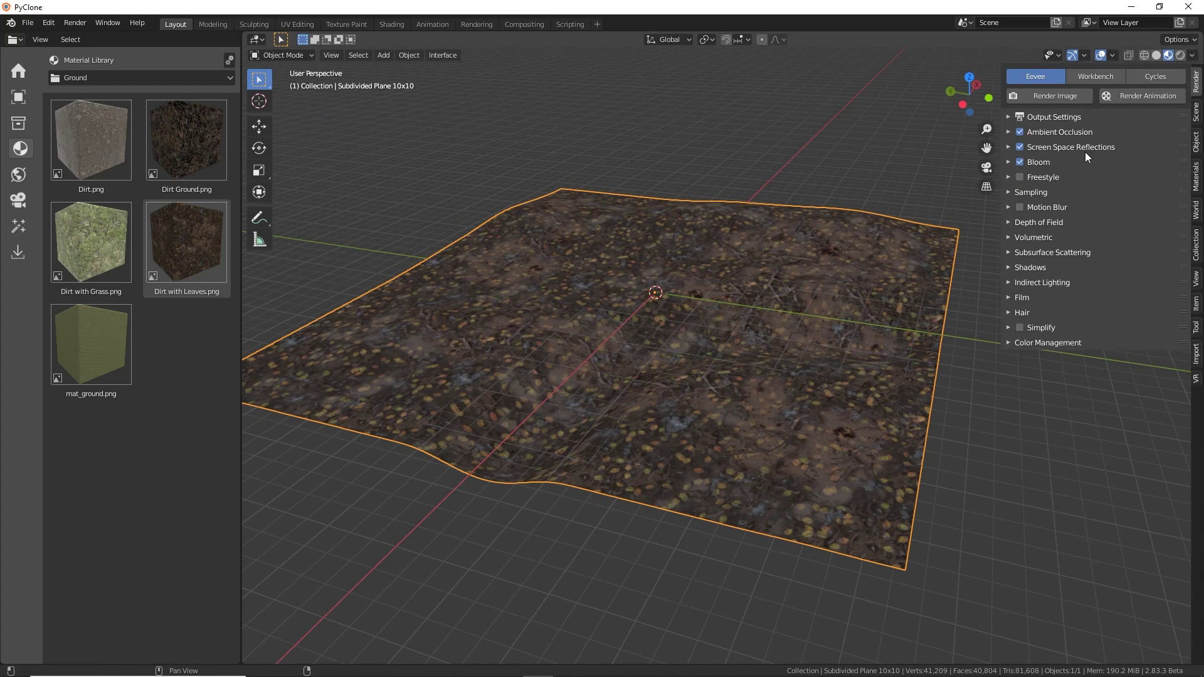
pyautogui.click(1196, 142)
pyautogui.click(1159, 95)
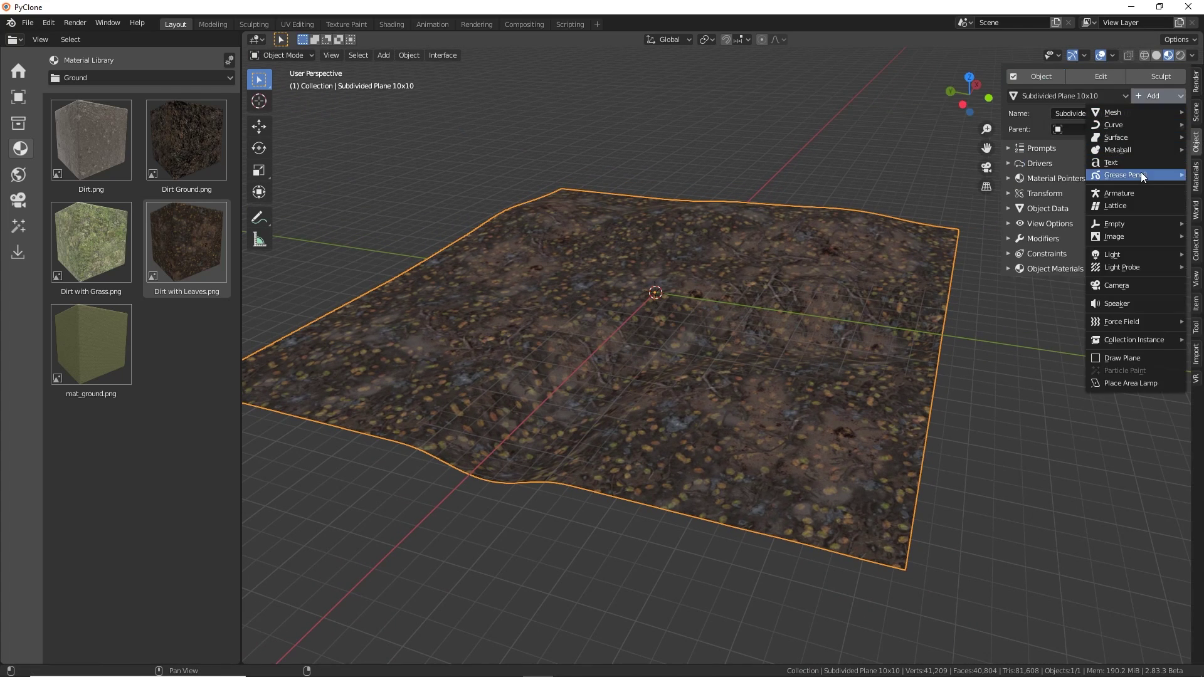
pyautogui.click(1145, 361)
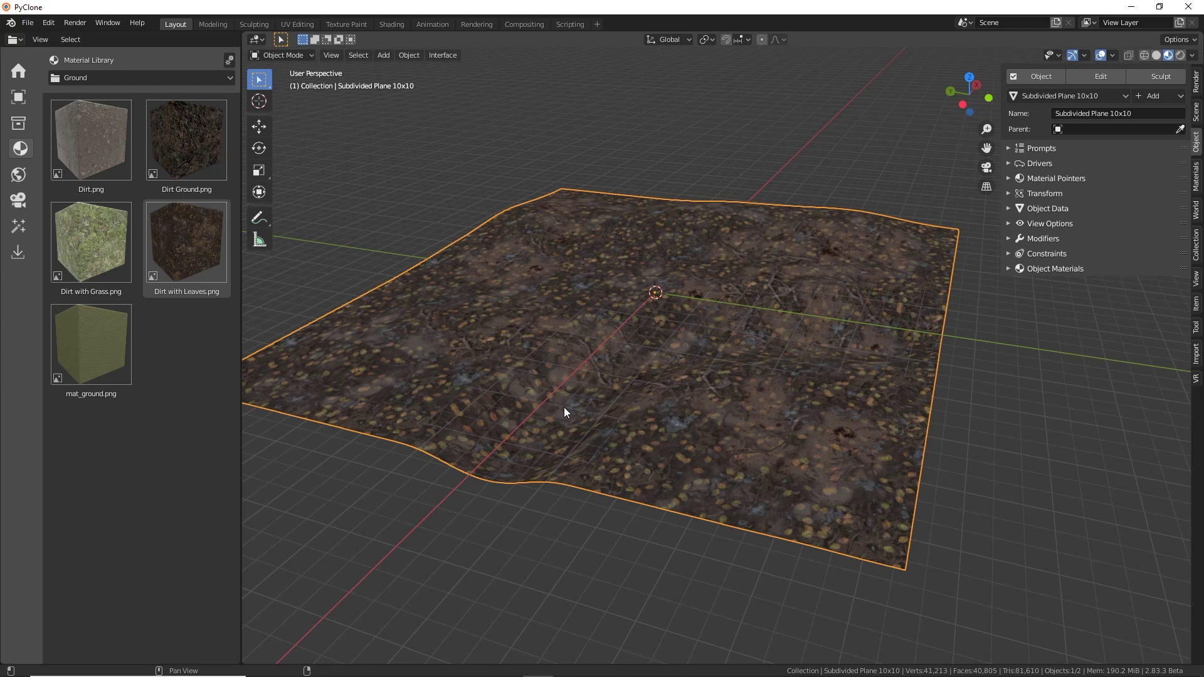
pyautogui.click(398, 459)
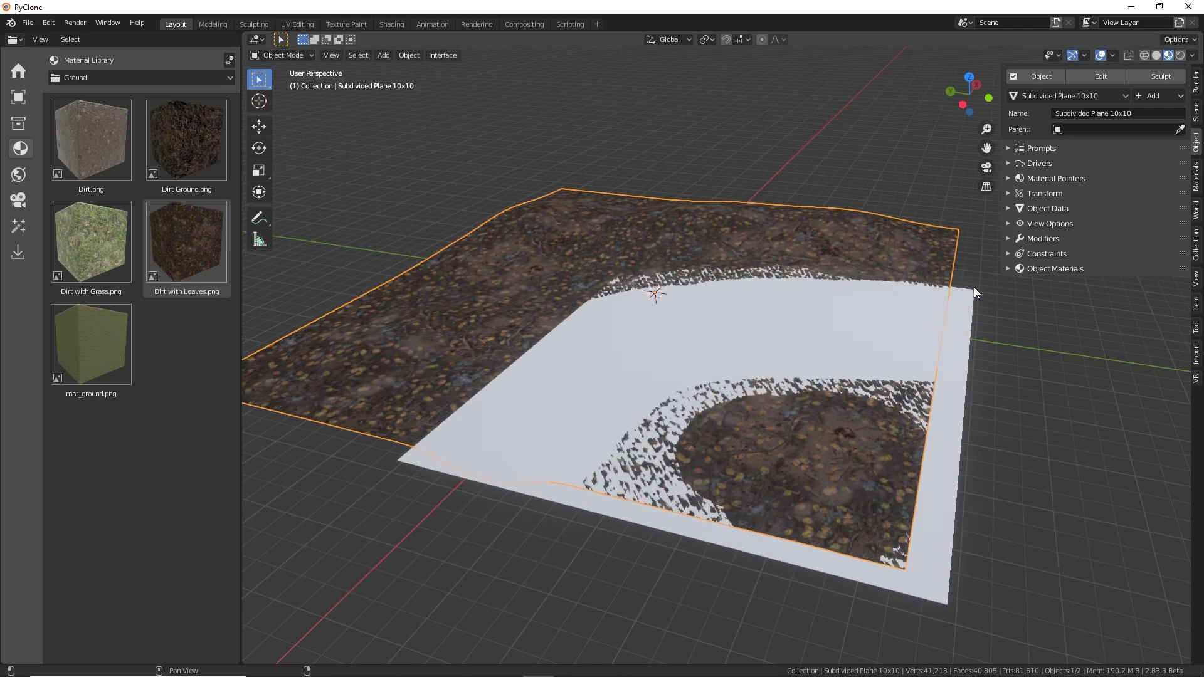
pyautogui.click(973, 277)
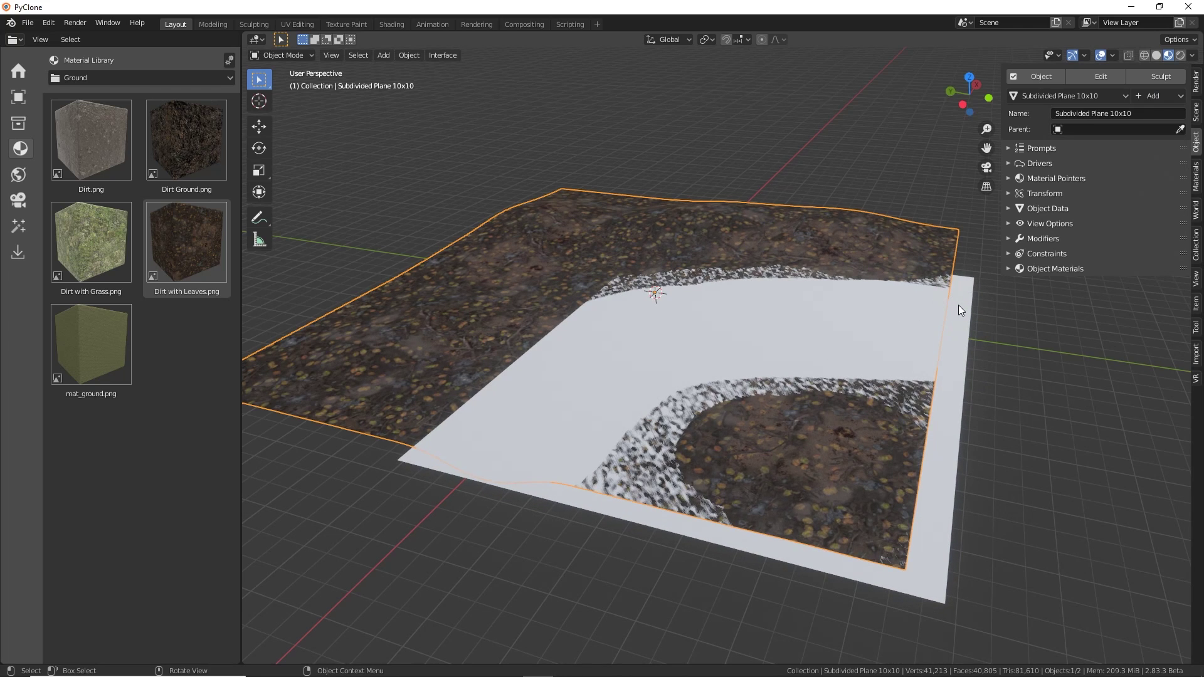
# - Lower the drawn plane along Z into the channel and shift it horizontally towards the terrain's edges
pyautogui.click(960, 306)
pyautogui.press('g')
pyautogui.press('z')
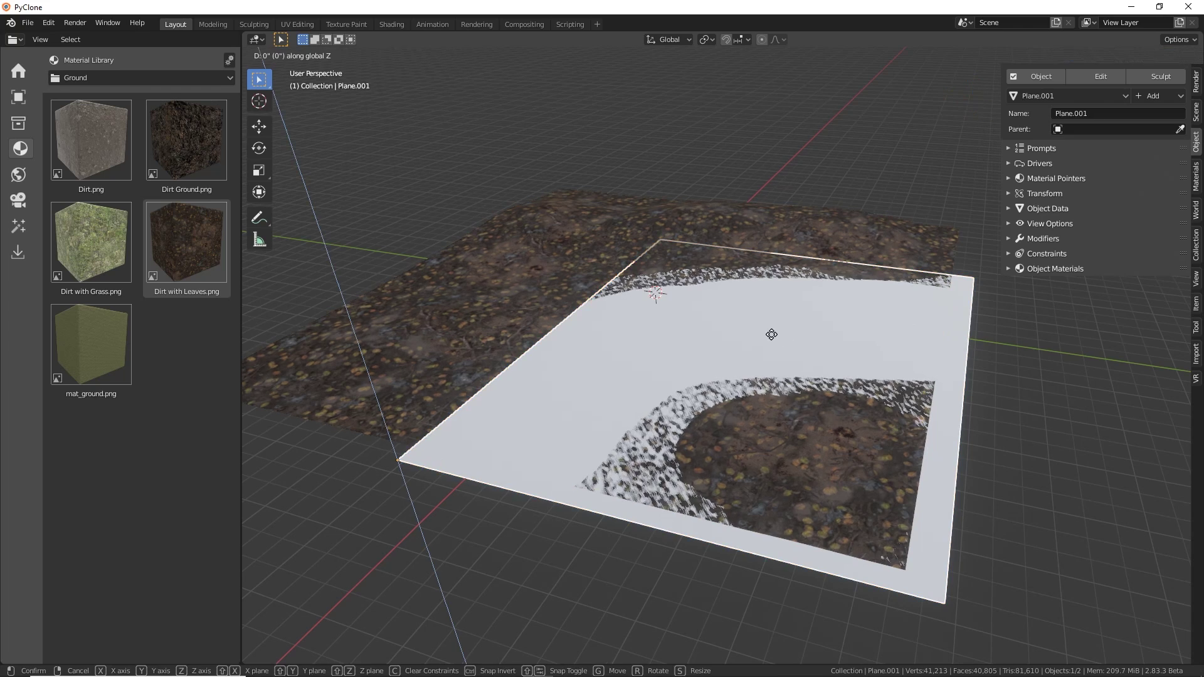
pyautogui.hotkey('shift', 'z')
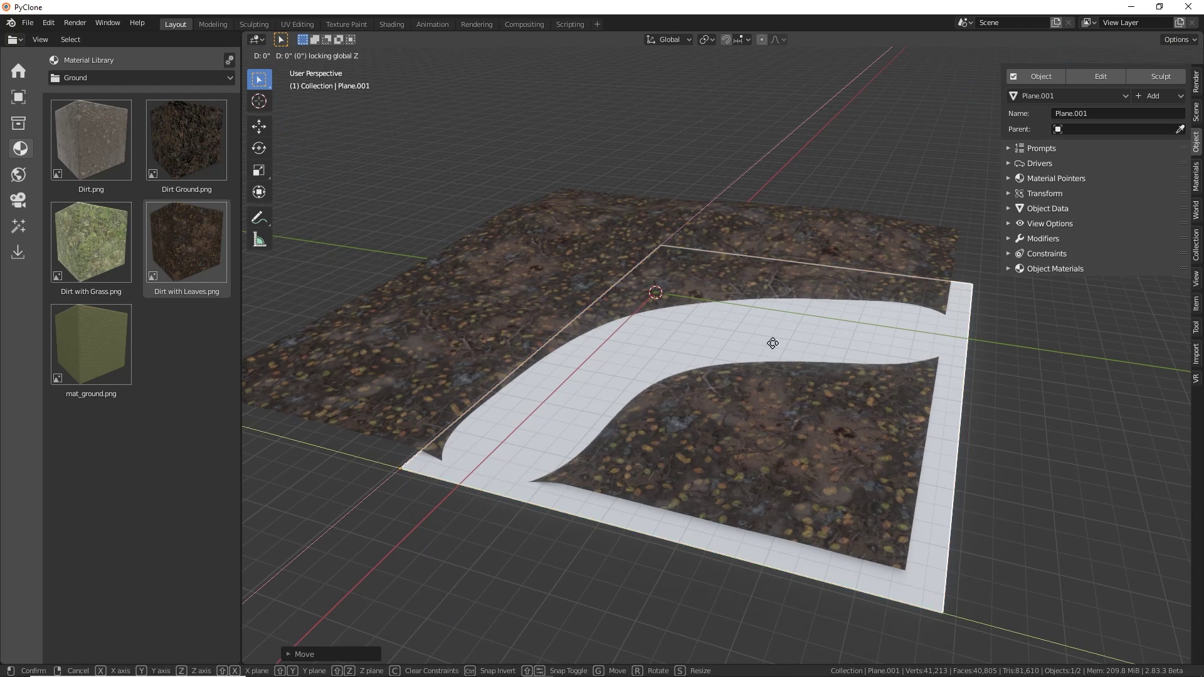
pyautogui.click(763, 329)
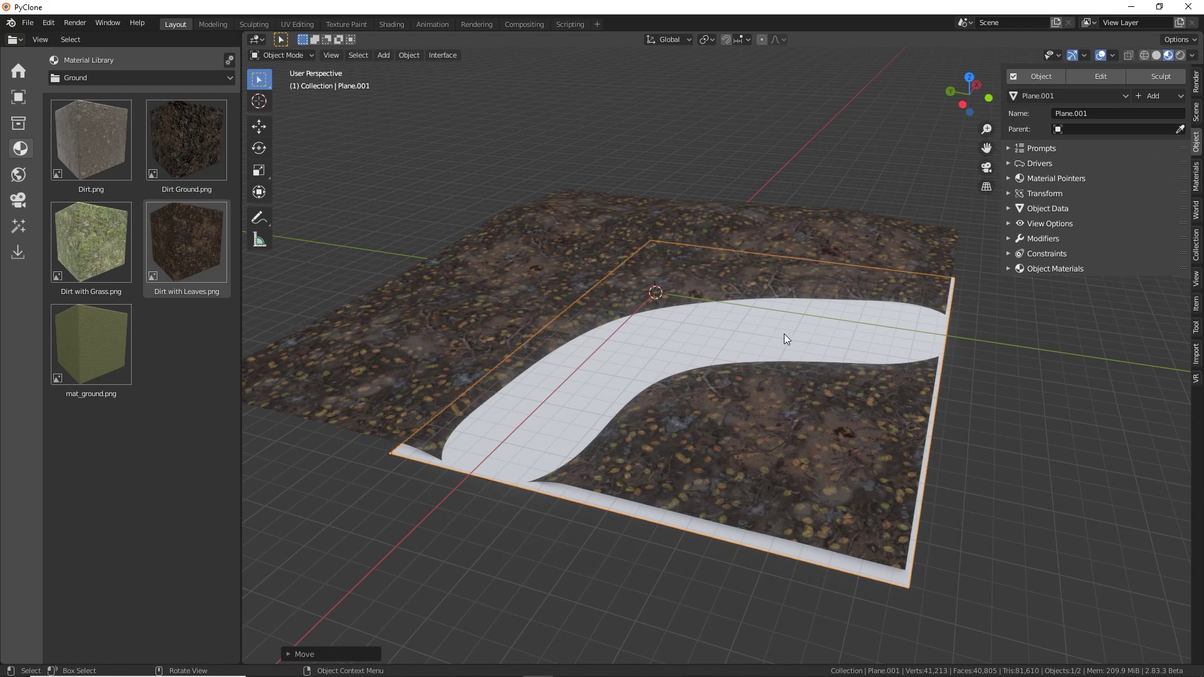
# - Apply a material from the Water category to the plane lying in the channel
pyautogui.moveTo(781, 356); pyautogui.dragTo(766, 365, button='middle')
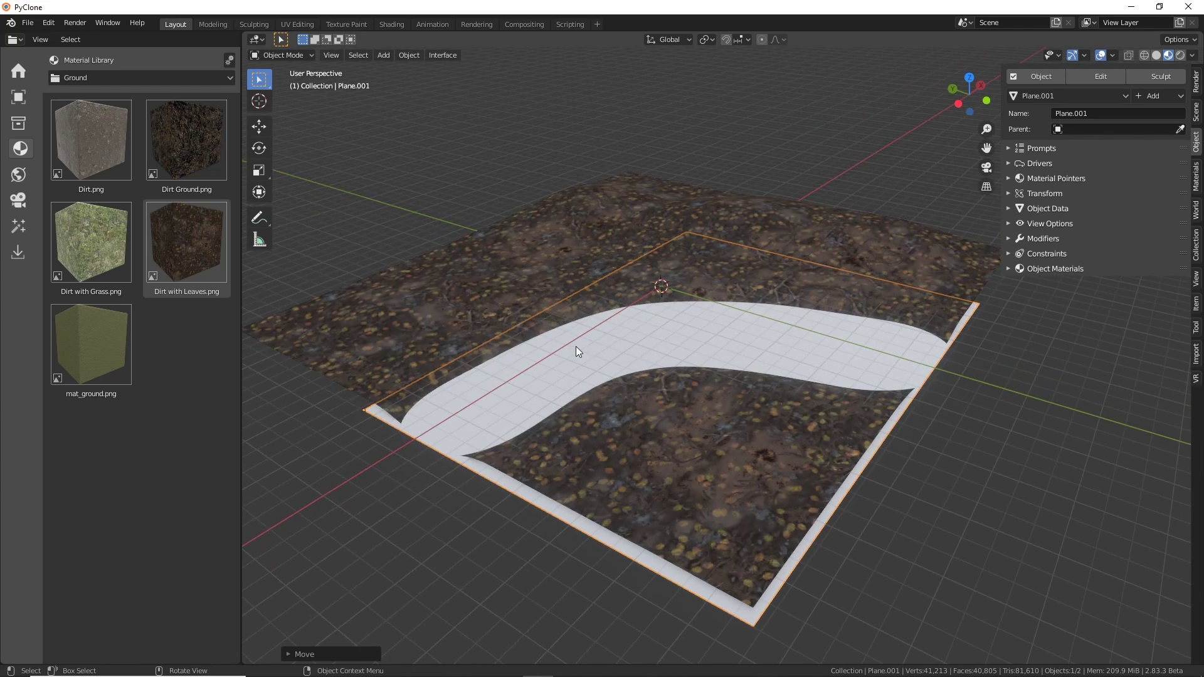
pyautogui.scroll(2, 680, 364)
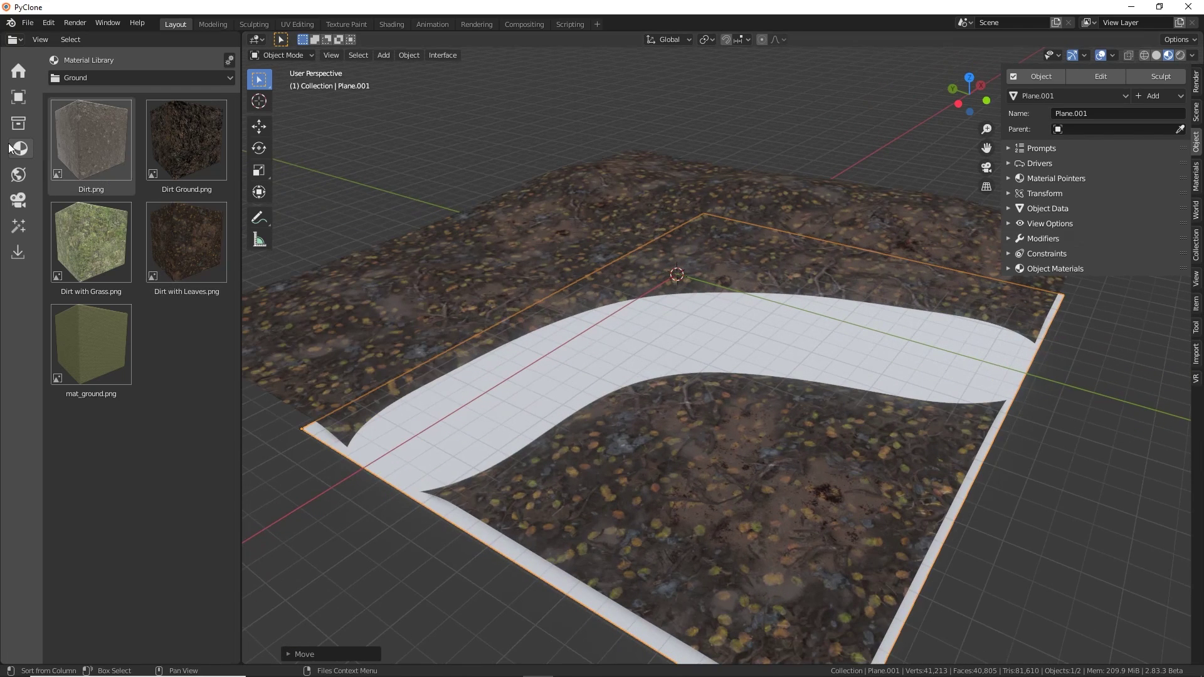
pyautogui.click(116, 75)
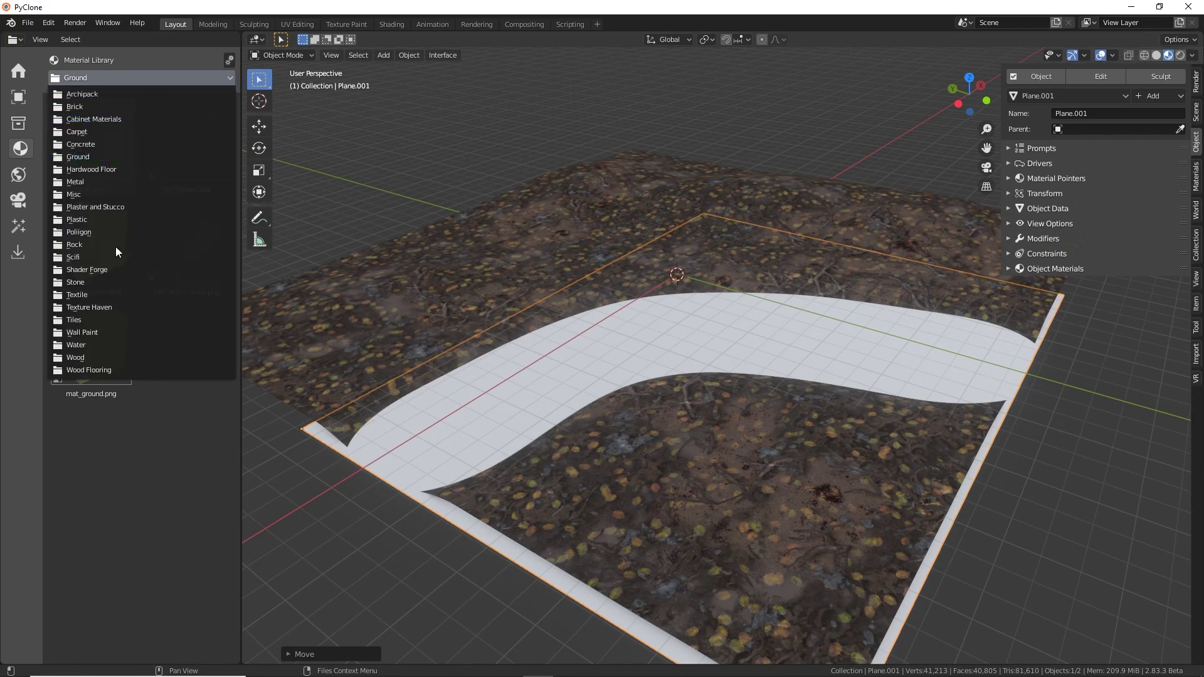
pyautogui.click(108, 340)
pyautogui.moveTo(93, 148); pyautogui.dragTo(630, 343)
# - Place the VP_Aesculus Hippocastanum_v3 tree from the VizPark Real Trees library near the terrain's back corner
pyautogui.moveTo(631, 402); pyautogui.dragTo(648, 334, button='middle')
pyautogui.click(18, 96)
pyautogui.click(95, 71)
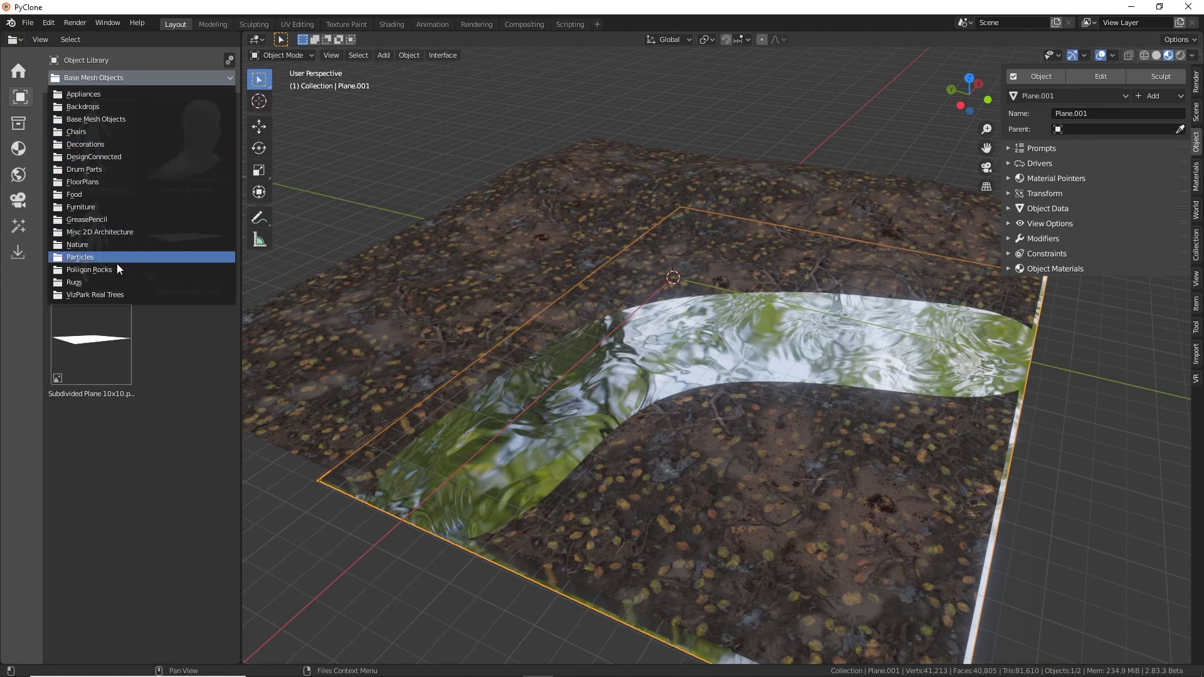
pyautogui.click(121, 295)
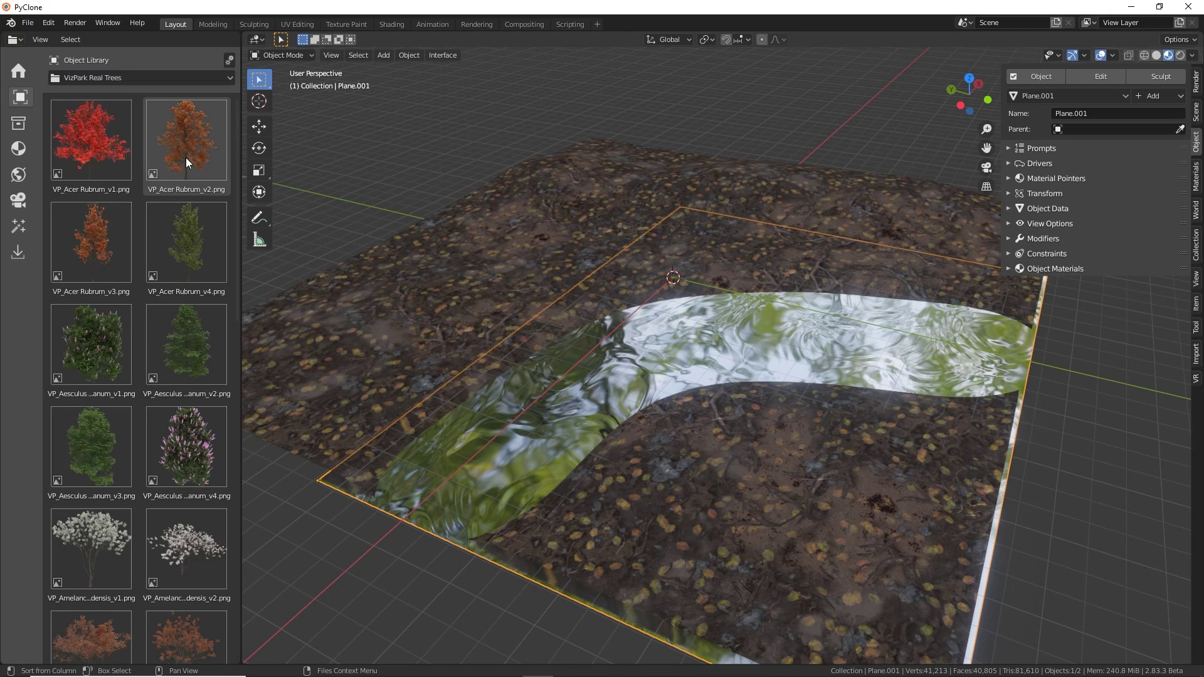
pyautogui.scroll(-2, 110, 368)
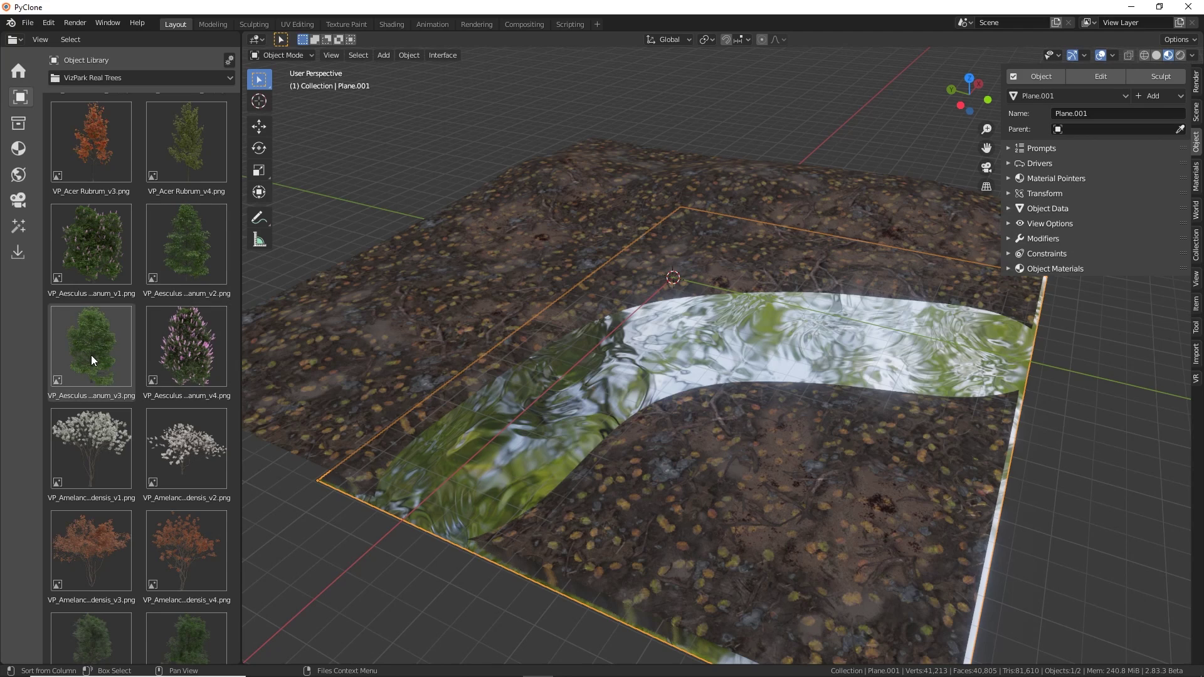
pyautogui.moveTo(92, 355); pyautogui.dragTo(489, 240)
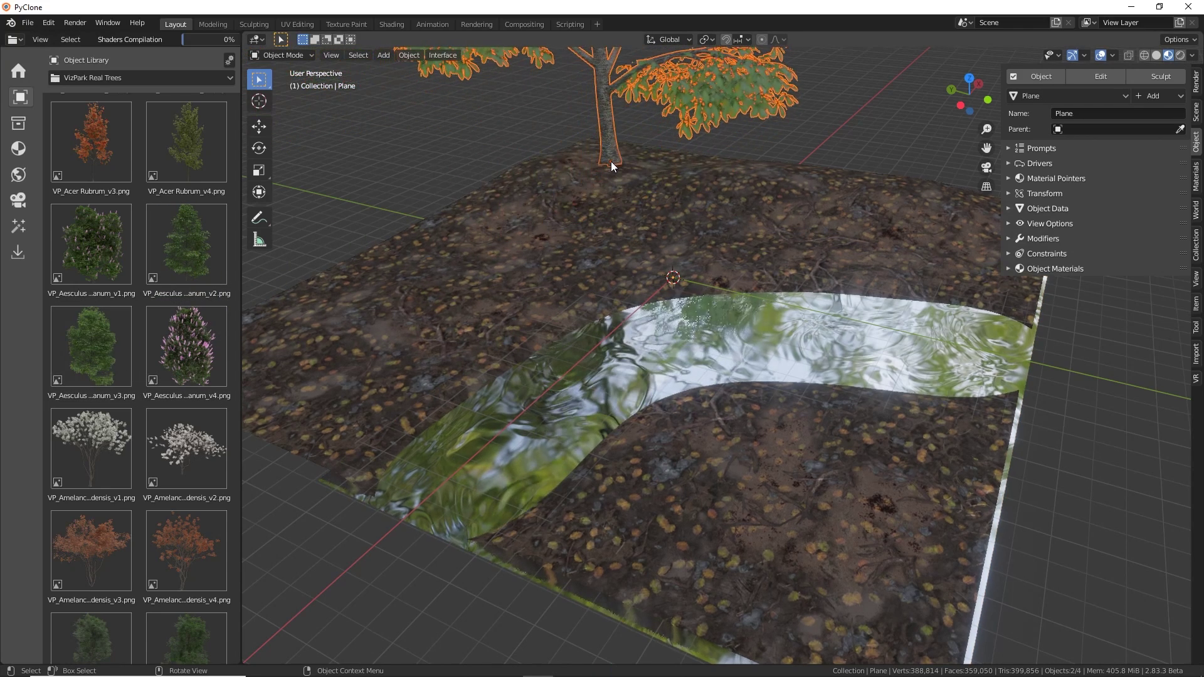
pyautogui.click(608, 168)
# - Place the VP_Acer Rubrum_v4 tree on the bank near the terrain's side corner, away from the first tree
pyautogui.scroll(-5, 642, 179)
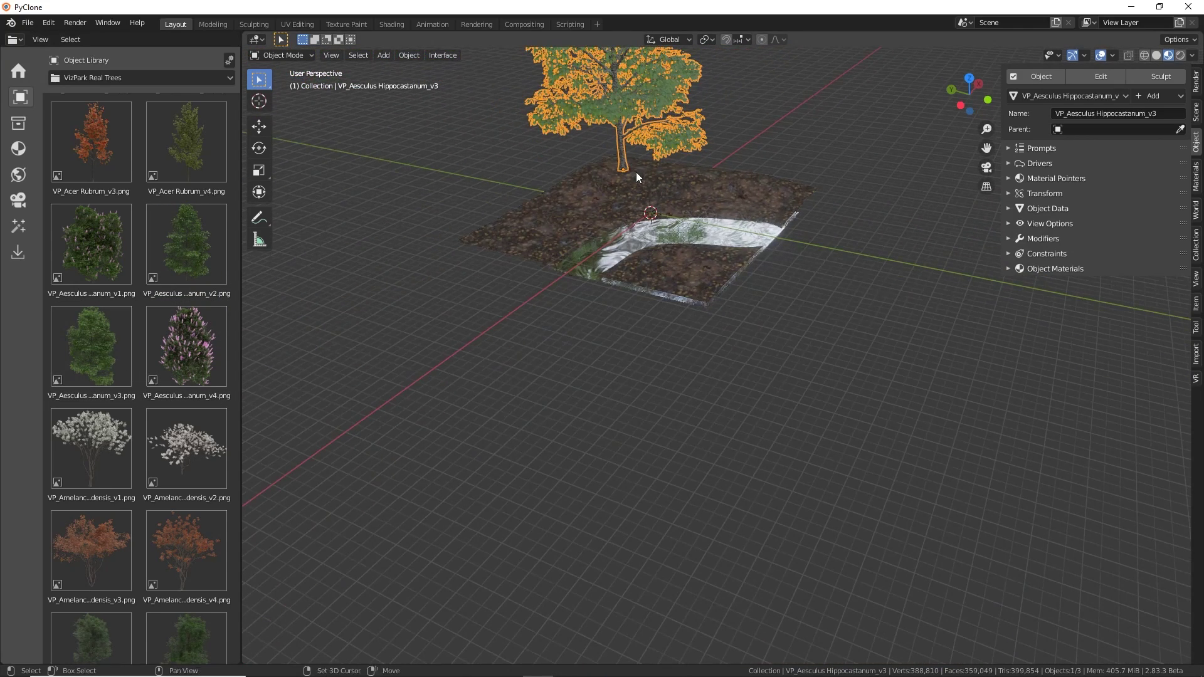
pyautogui.scroll(4, 639, 172)
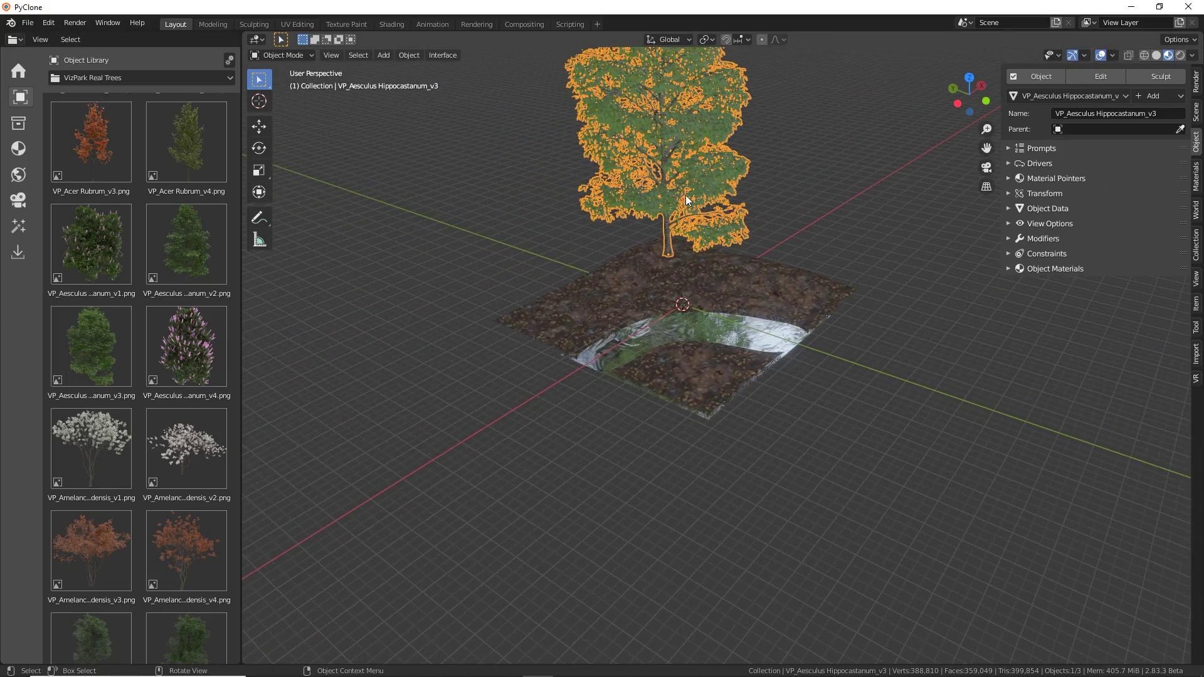
pyautogui.scroll(2, 686, 195)
pyautogui.scroll(1, 627, 291)
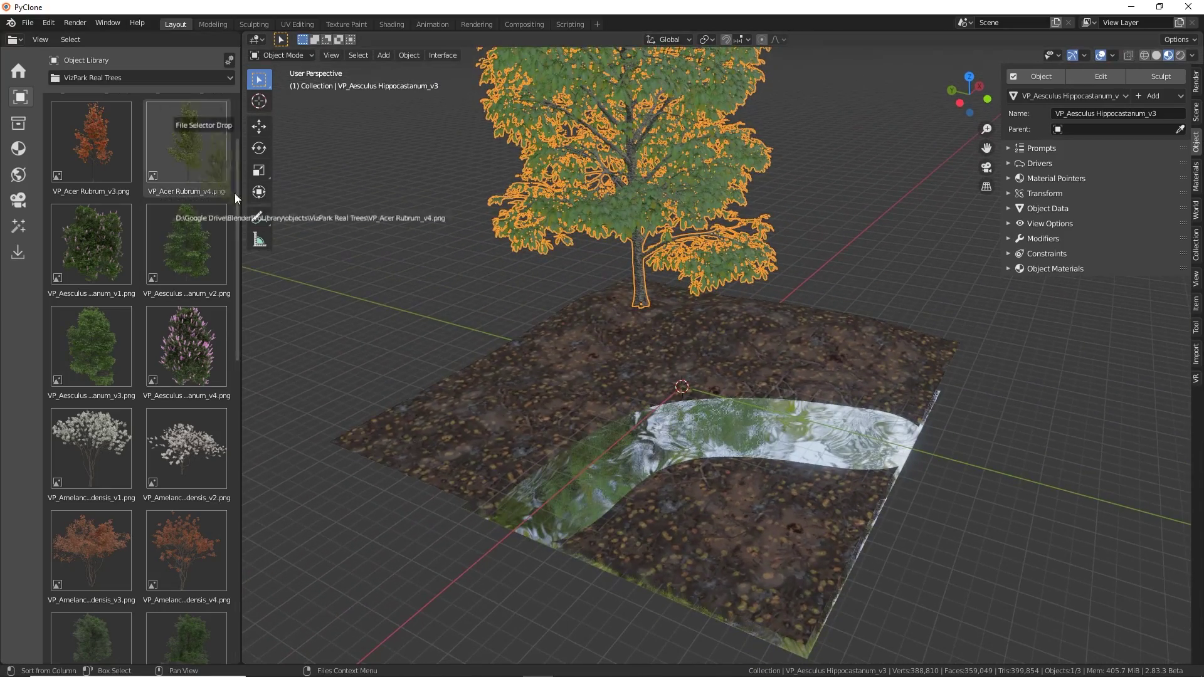
pyautogui.moveTo(249, 213); pyautogui.dragTo(430, 424)
pyautogui.click(419, 438)
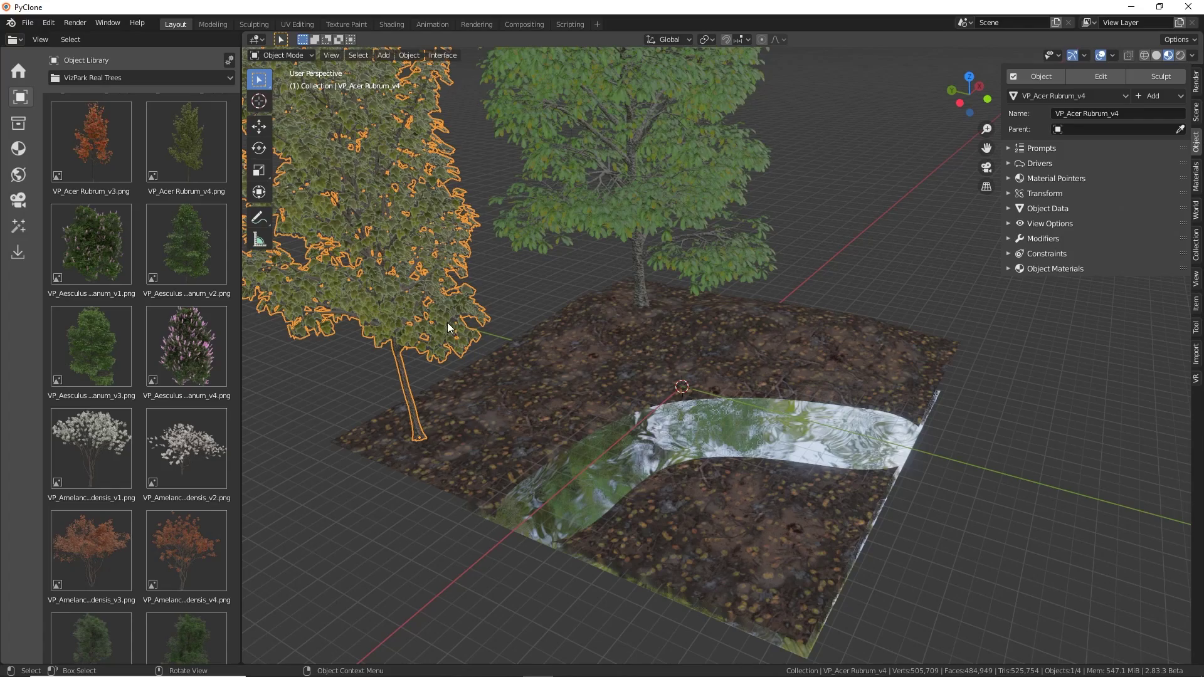
# - Place the VP_Fraxinus Excelsior_v2 tree on the near bank inside the river's bend
pyautogui.moveTo(608, 302); pyautogui.dragTo(681, 451, button='middle')
pyautogui.scroll(-5, 197, 384)
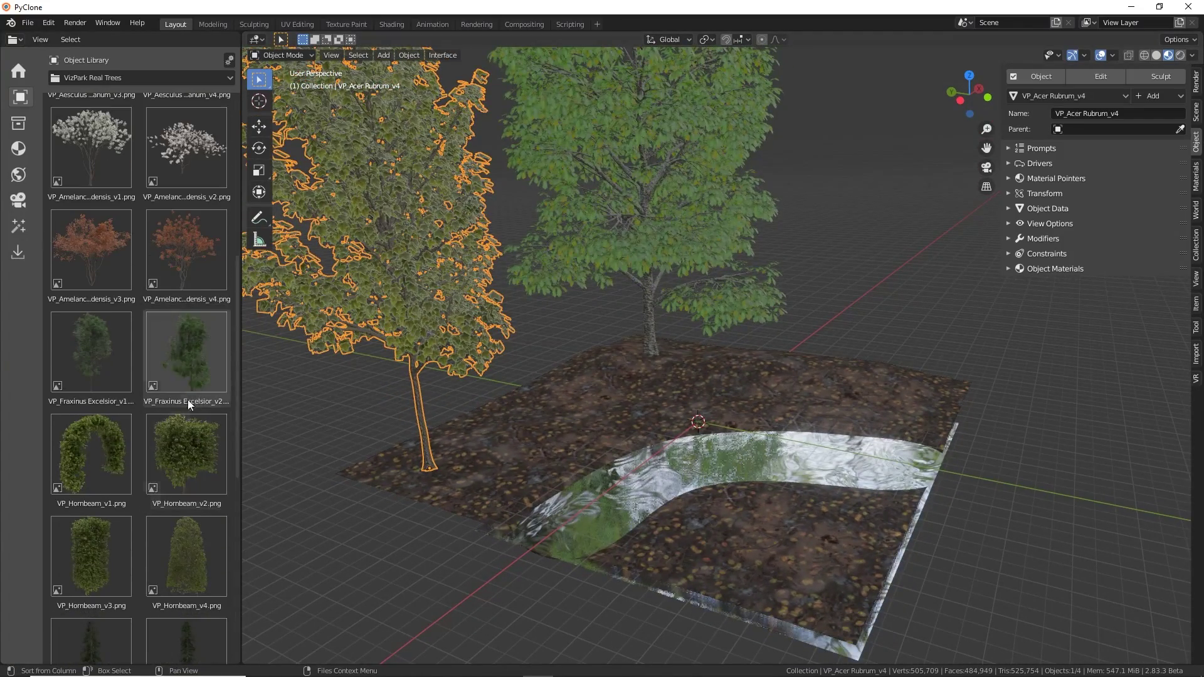
pyautogui.moveTo(265, 374); pyautogui.dragTo(734, 485)
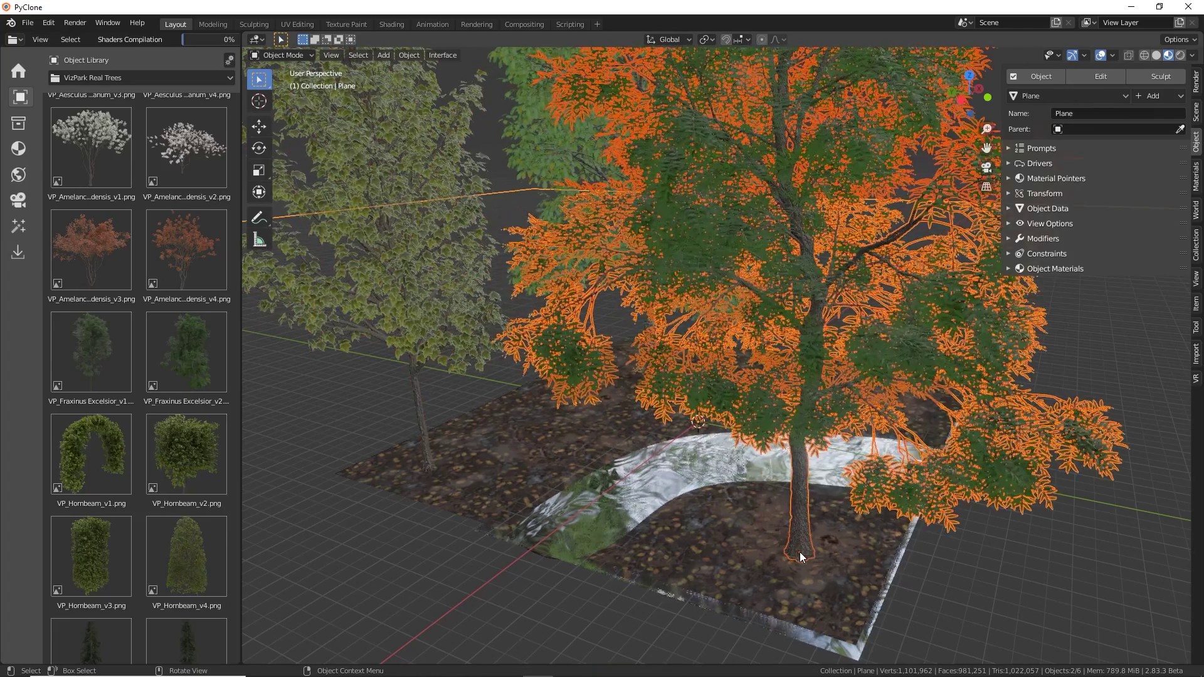
pyautogui.click(799, 552)
pyautogui.moveTo(777, 534); pyautogui.dragTo(627, 502, button='middle')
pyautogui.scroll(-1, 121, 457)
# - Place four VP_Pinus Mugo_v2 shrubs in a row along the terrain edge behind the Acer Rubrum tree
pyautogui.scroll(-6, 111, 469)
pyautogui.moveTo(433, 496); pyautogui.dragTo(496, 489, button='middle')
pyautogui.moveTo(123, 442); pyautogui.dragTo(533, 543)
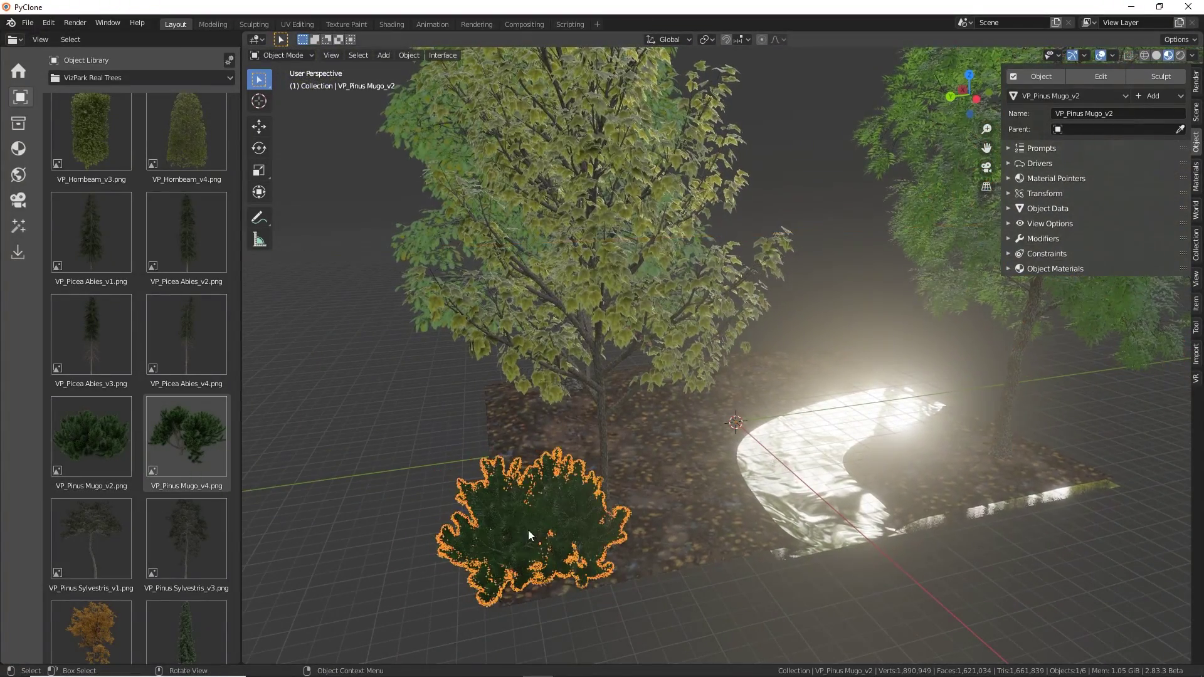
pyautogui.moveTo(528, 528); pyautogui.dragTo(446, 526, button='middle')
pyautogui.moveTo(100, 437); pyautogui.dragTo(656, 513)
pyautogui.moveTo(85, 431); pyautogui.dragTo(536, 461)
pyautogui.moveTo(545, 465); pyautogui.dragTo(600, 468, button='middle')
pyautogui.moveTo(92, 424); pyautogui.dragTo(613, 515)
pyautogui.moveTo(620, 507); pyautogui.dragTo(630, 494, button='middle')
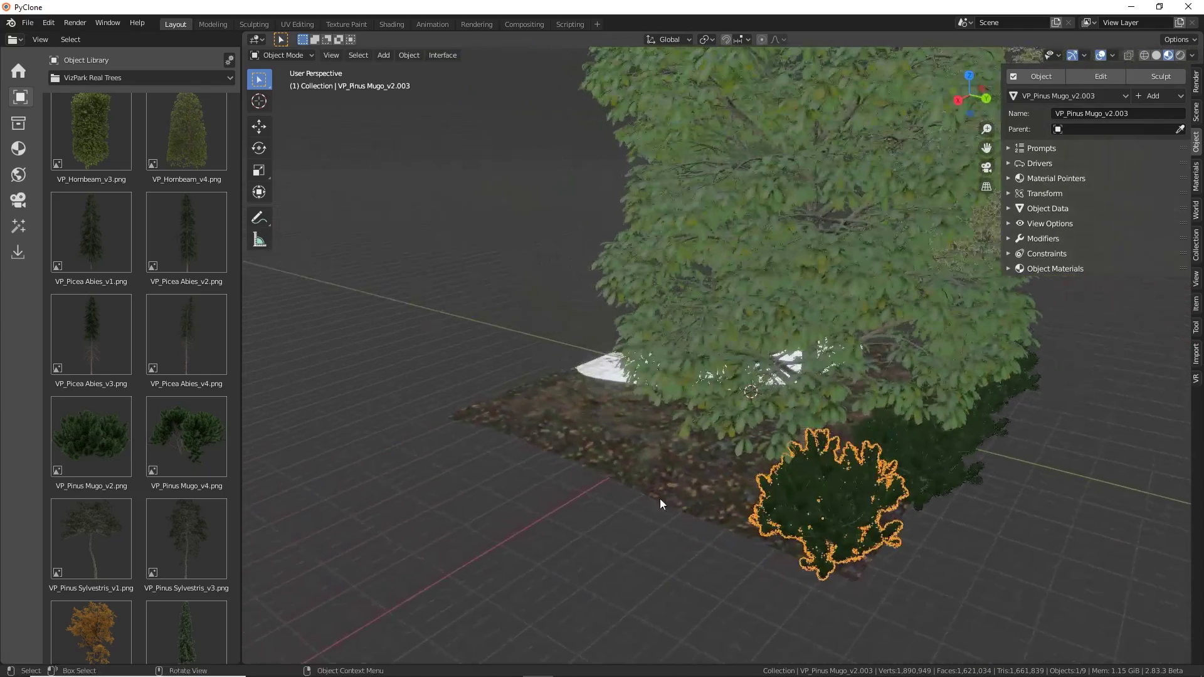
# - Continue the hedge with three more VP_Pinus Mugo_v2 shrubs along the adjoining edge beside the Aesculus tree
pyautogui.moveTo(145, 435); pyautogui.dragTo(712, 488)
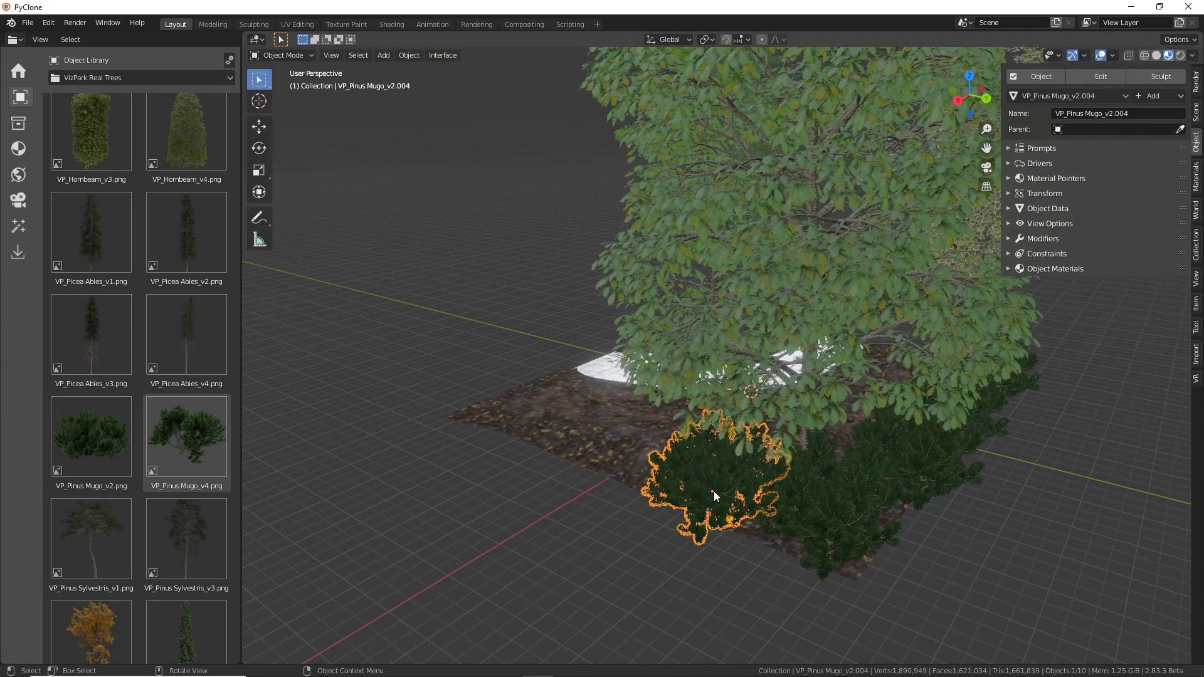
pyautogui.moveTo(120, 449); pyautogui.dragTo(616, 445)
pyautogui.moveTo(96, 426); pyautogui.dragTo(532, 417)
pyautogui.moveTo(599, 407); pyautogui.dragTo(803, 393, button='middle')
pyautogui.scroll(3, 588, 405)
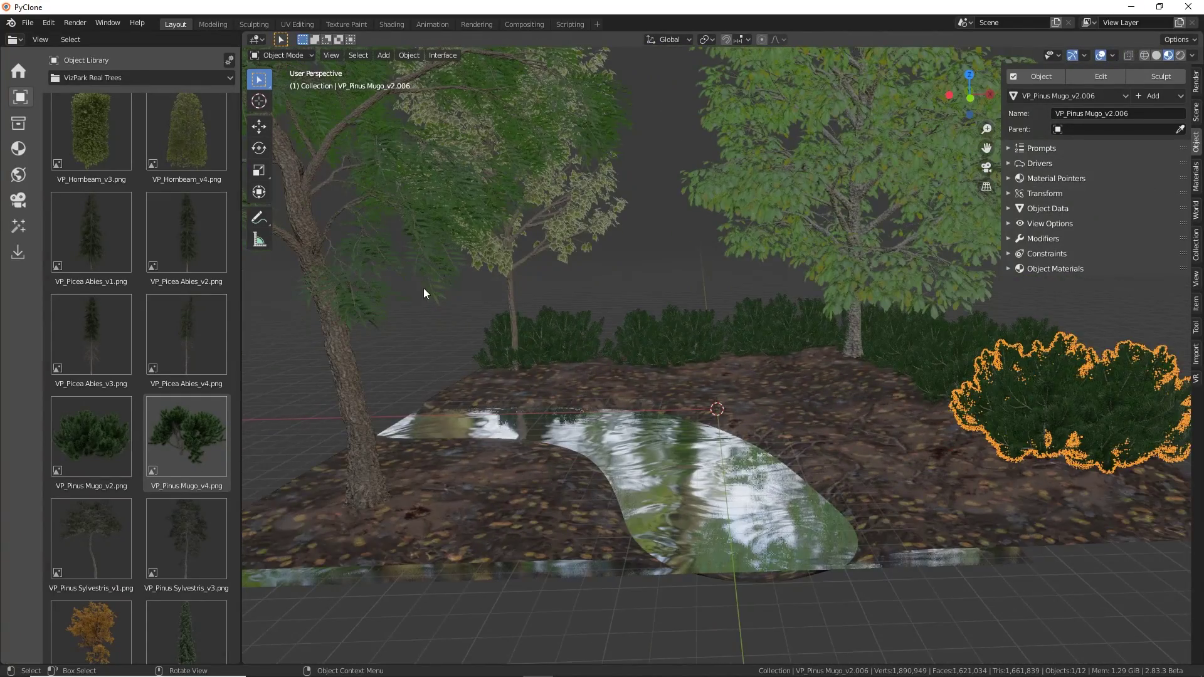
# - Place the RockBoulderLarge049 boulder from the Poliigon Rocks category on the near bank beside the river
pyautogui.click(99, 75)
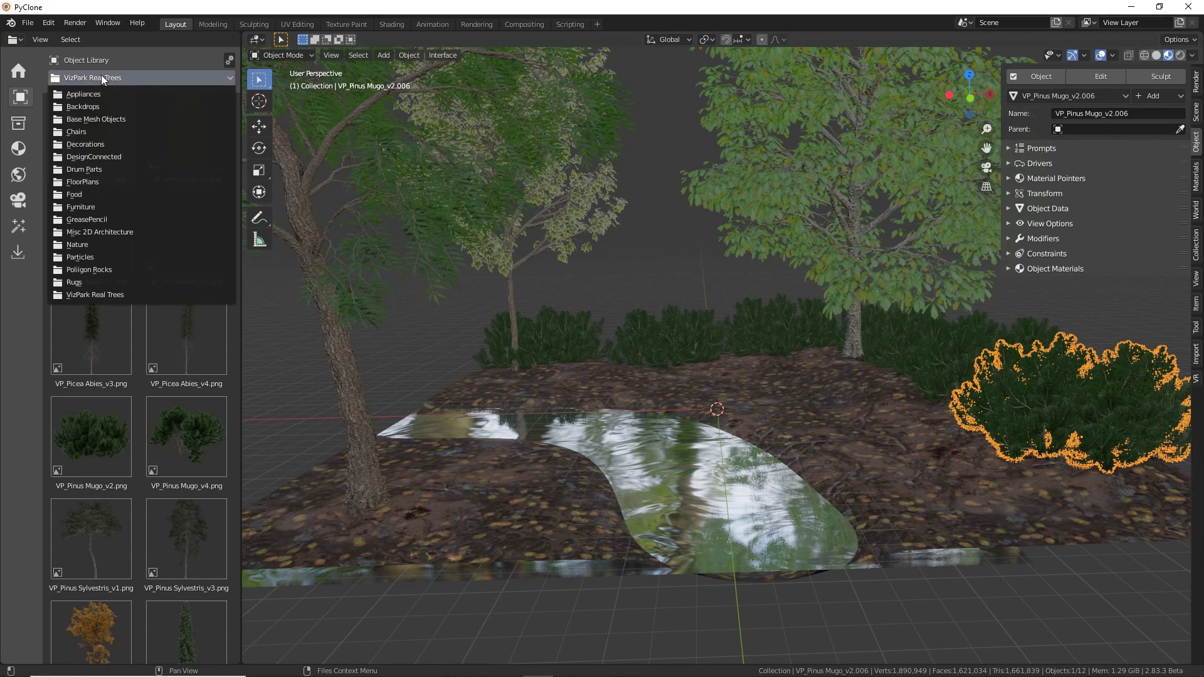
pyautogui.click(107, 269)
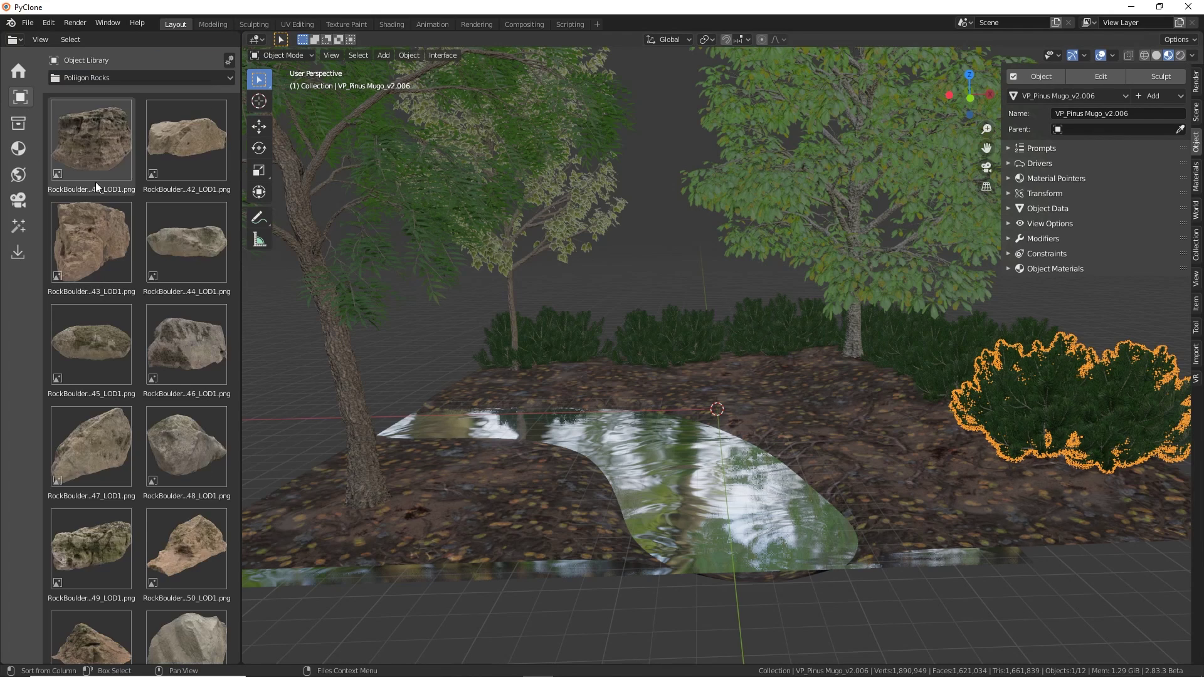
pyautogui.scroll(-2, 179, 300)
pyautogui.scroll(3, 178, 296)
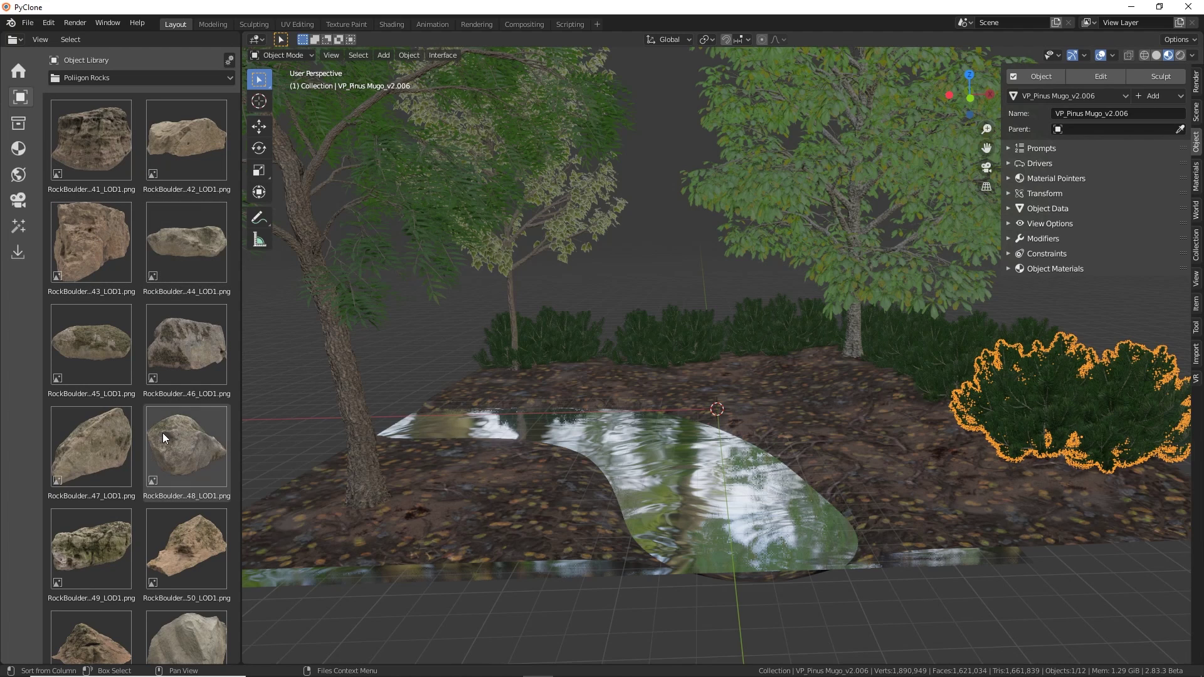
pyautogui.moveTo(186, 549); pyautogui.dragTo(500, 455)
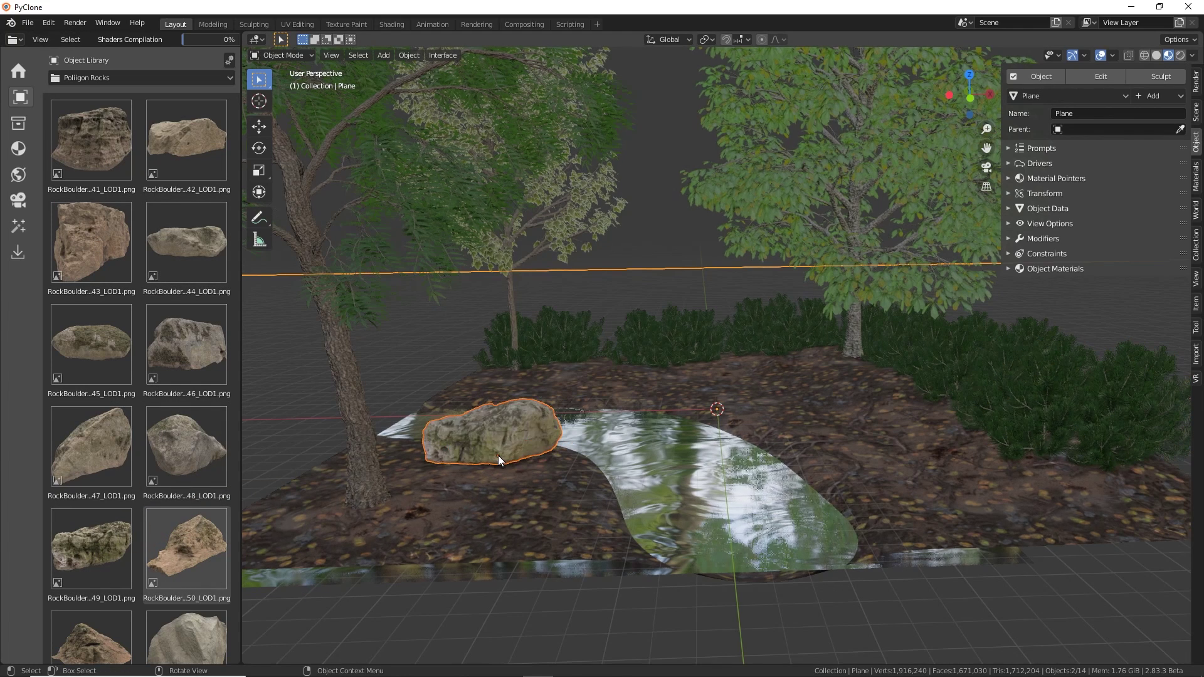
pyautogui.click(499, 450)
# - Rotate the boulder on the near bank about Z and adjust its height so it sits in the ground
pyautogui.press('r')
pyautogui.press('z')
pyautogui.click(536, 468)
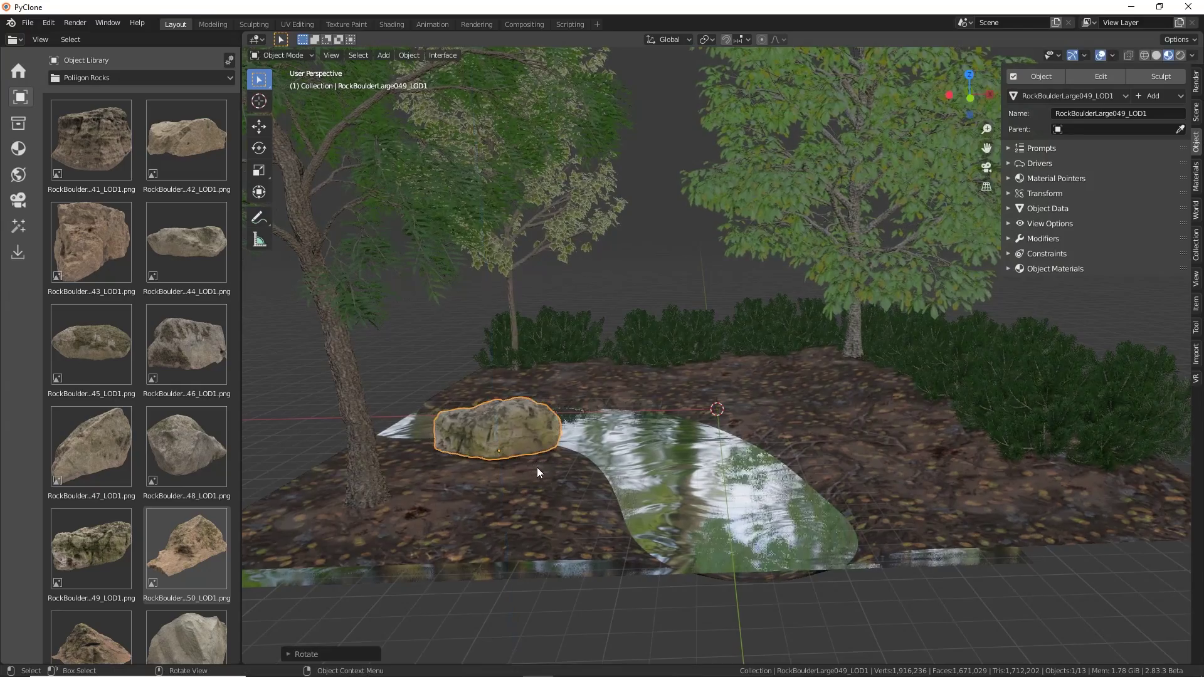
pyautogui.press('g')
pyautogui.press('z')
pyautogui.click(527, 479)
pyautogui.moveTo(527, 479); pyautogui.dragTo(595, 457, button='middle')
pyautogui.press('g')
pyautogui.press('z')
pyautogui.click(534, 432)
# - Place the RockBoulderLarge046 boulder on the opposite bank and sink it along Z by about 9.4 inches
pyautogui.moveTo(200, 348); pyautogui.dragTo(377, 404)
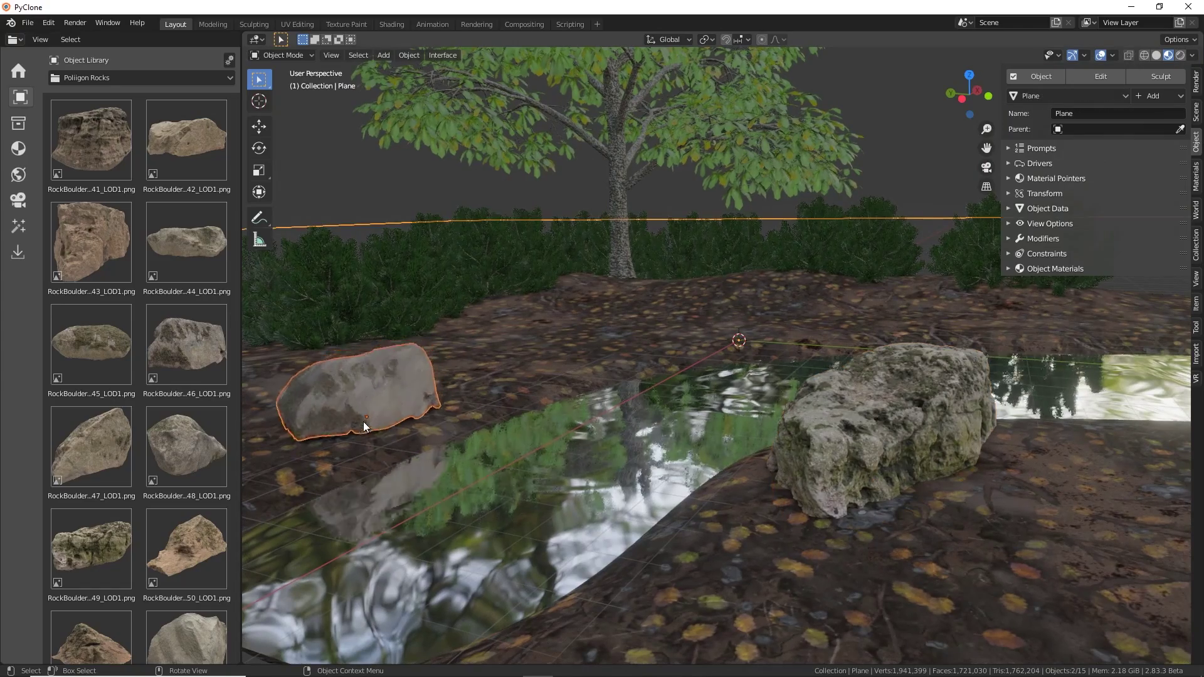
pyautogui.press('g')
pyautogui.press('z')
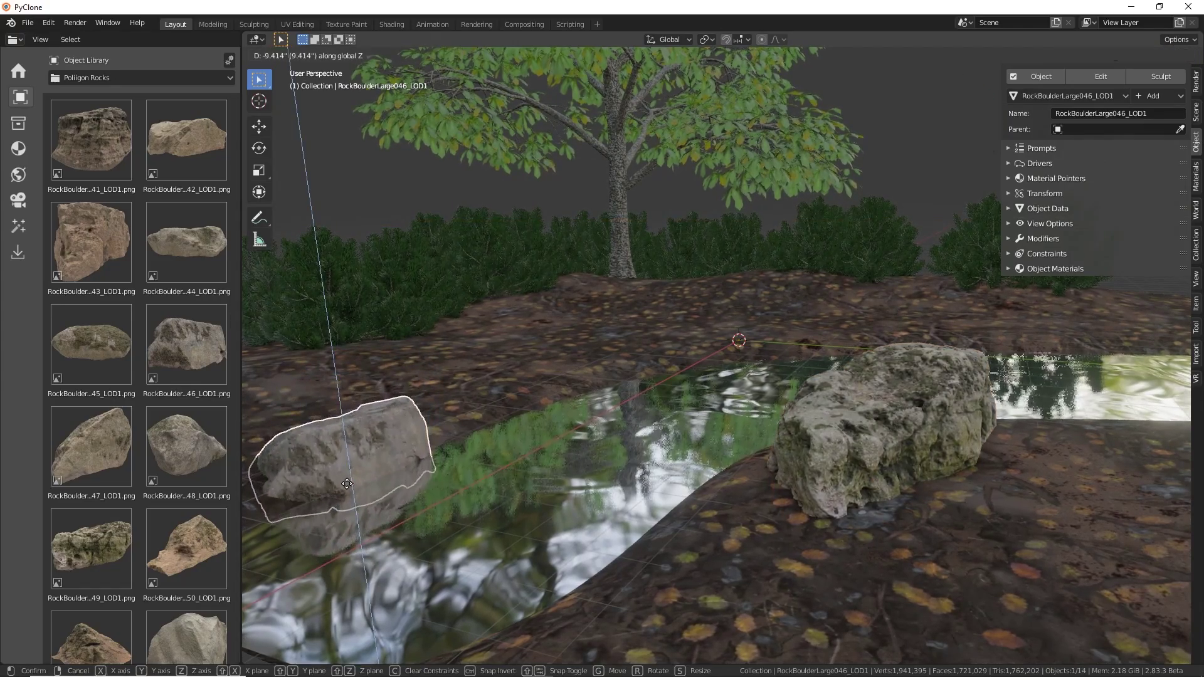
pyautogui.click(347, 483)
pyautogui.moveTo(355, 479); pyautogui.dragTo(402, 401, button='middle')
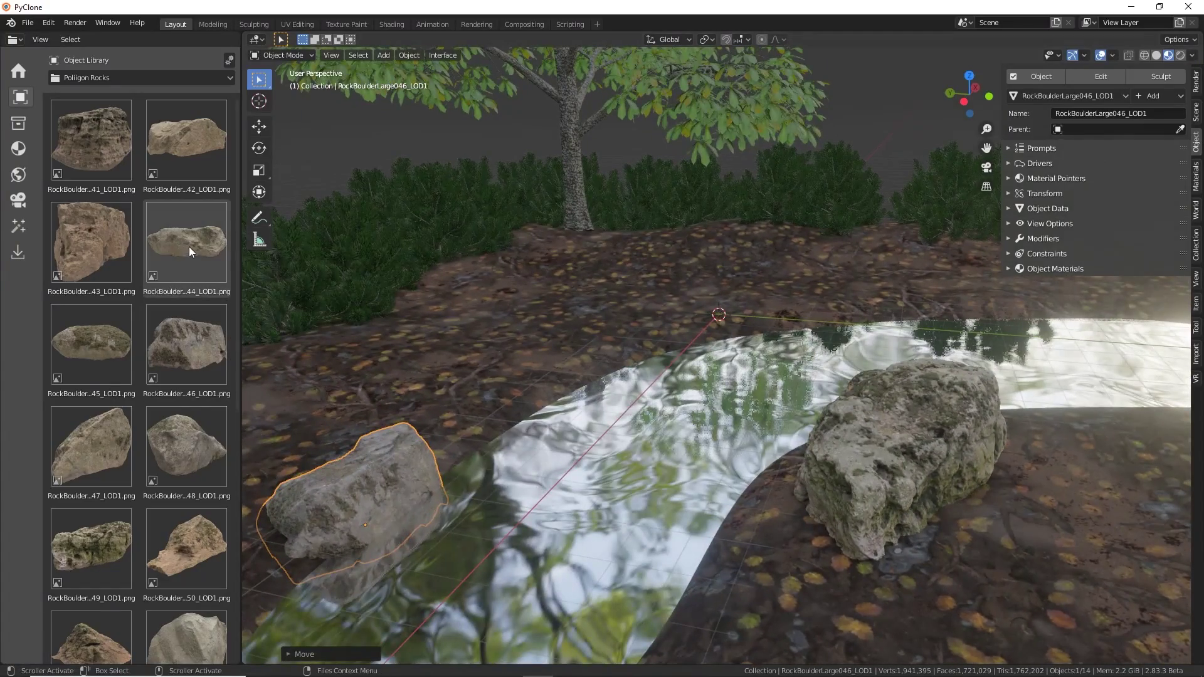
# - Place the RockBoulderLarge044 boulder on the far bank at the river bend and lower it along Z into the ground
pyautogui.moveTo(189, 248); pyautogui.dragTo(539, 334)
pyautogui.moveTo(620, 358); pyautogui.dragTo(621, 357)
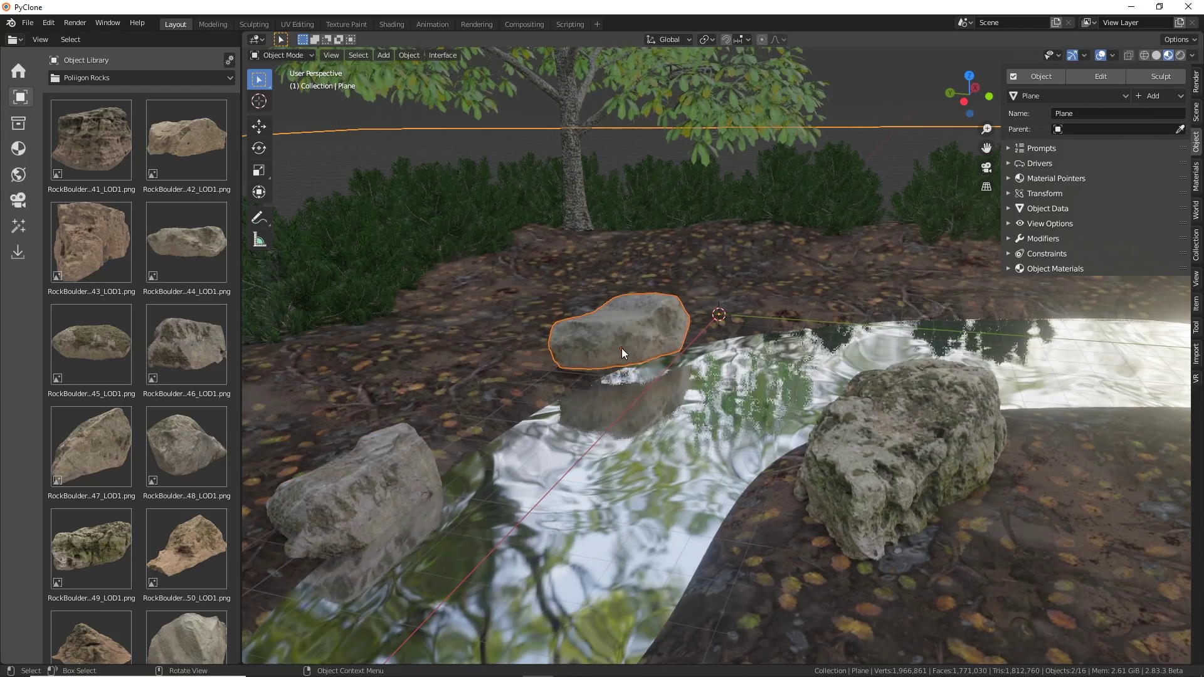
pyautogui.press('g')
pyautogui.press('z')
pyautogui.click(622, 363)
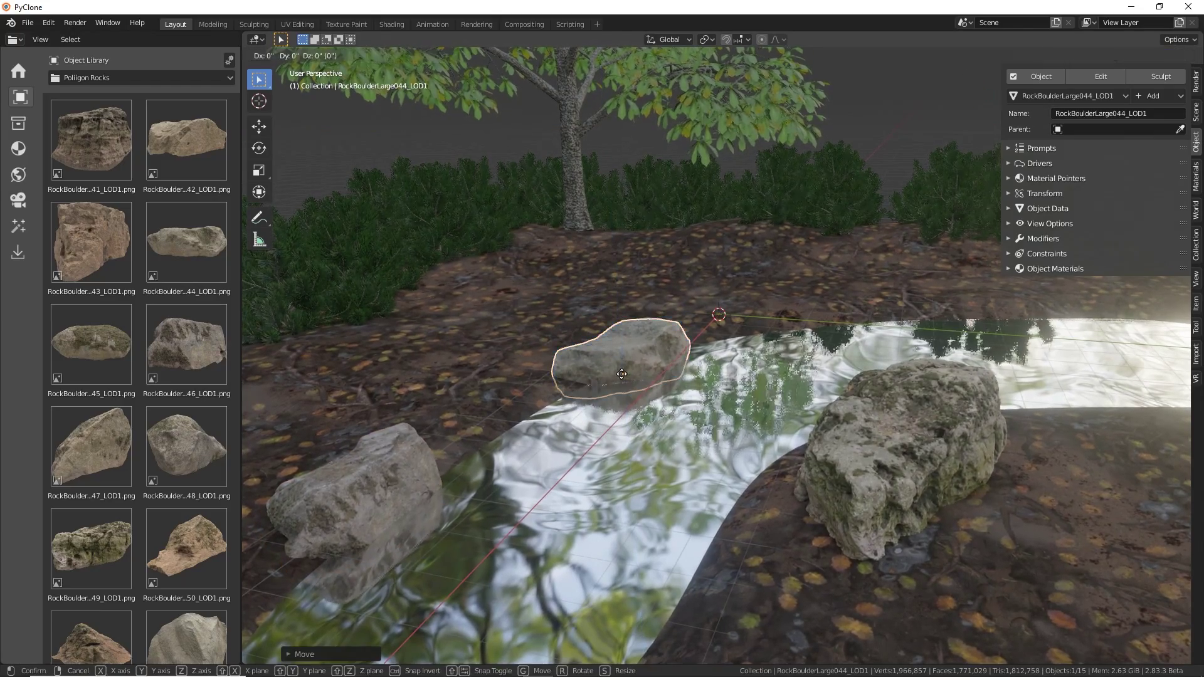
pyautogui.moveTo(707, 387); pyautogui.dragTo(301, 451, button='middle')
# - Place the RockBoulderLarge051 boulder farther along the far bank, partly sunk into the ground at the water's edge
pyautogui.scroll(-2, 214, 556)
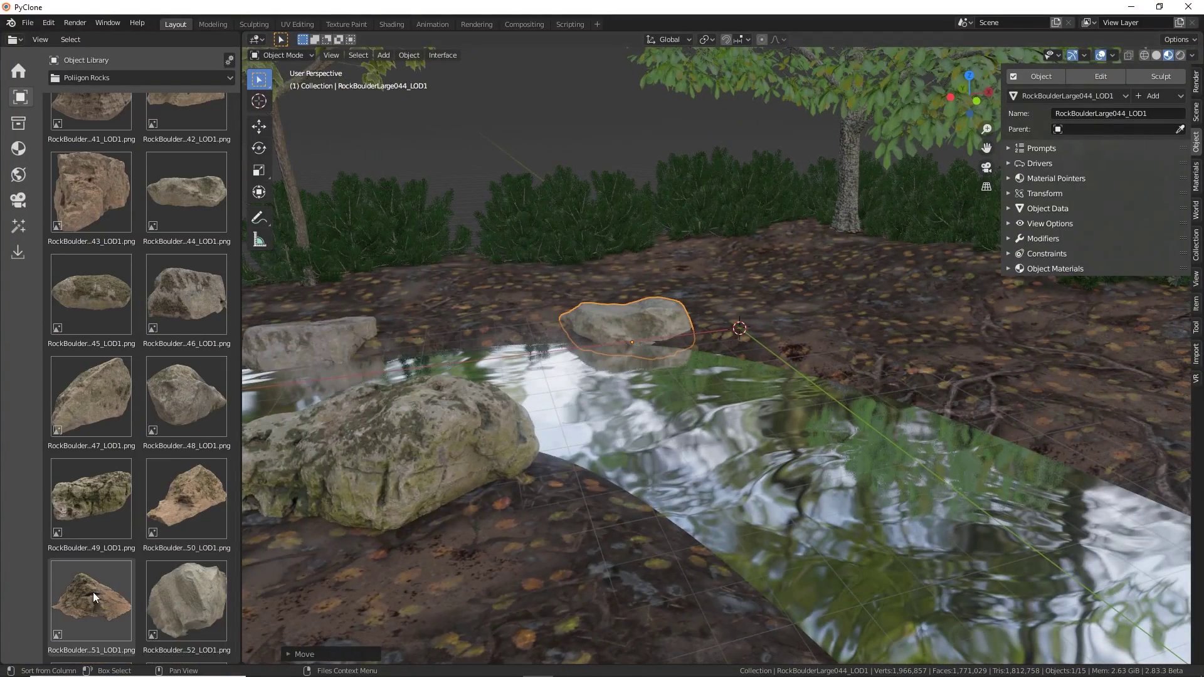
pyautogui.moveTo(92, 593); pyautogui.dragTo(939, 382)
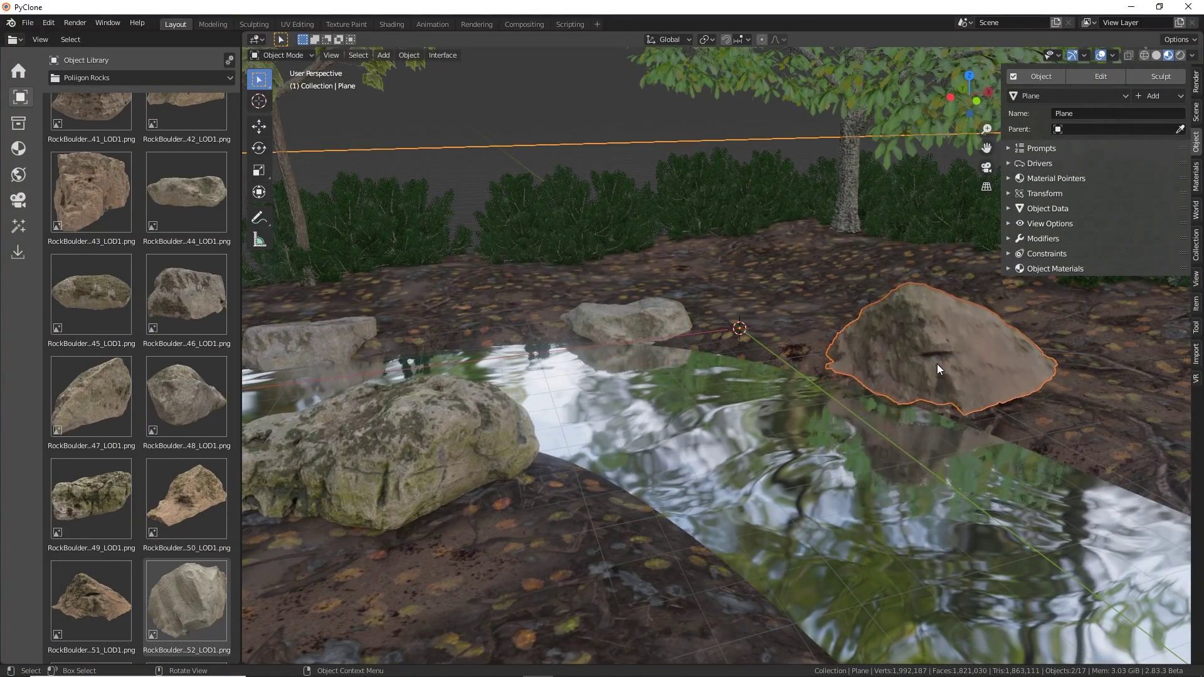
pyautogui.click(935, 390)
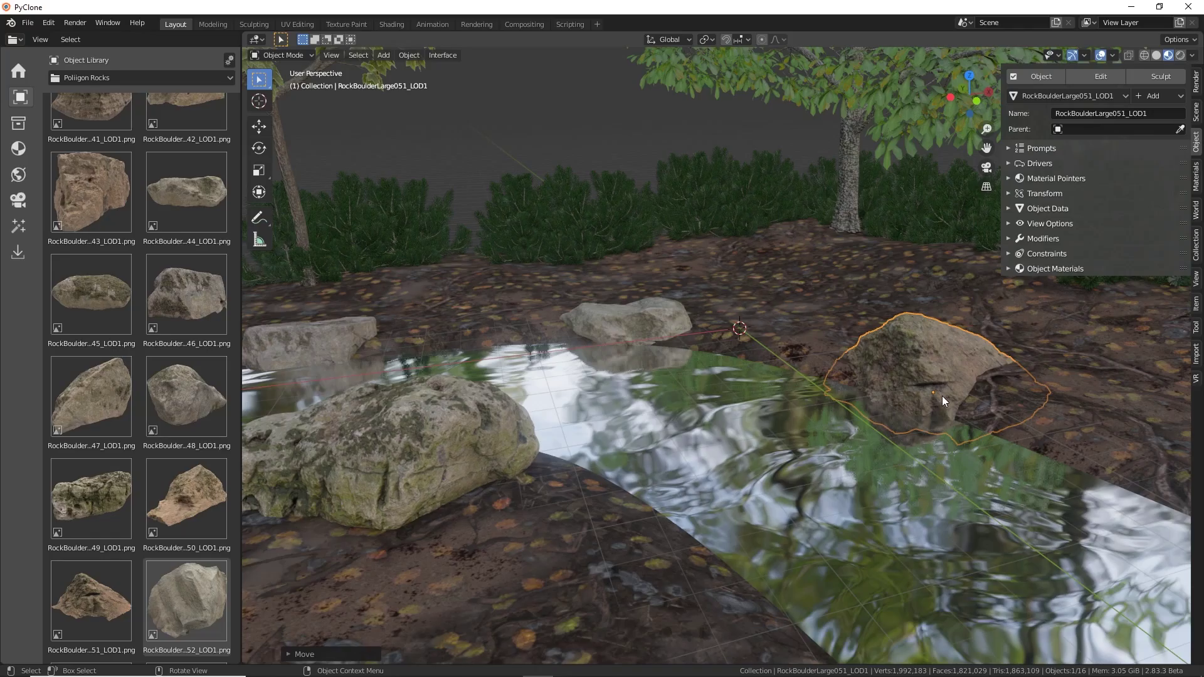
# - Switch the viewport to rendered shading and apply the 004_Half world from the Test category
pyautogui.press('n')
pyautogui.moveTo(833, 397)
pyautogui.mouseDown(button='middle')
pyautogui.moveTo(746, 393)
pyautogui.moveTo(769, 386)
pyautogui.moveTo(782, 418)
pyautogui.moveTo(746, 402)
pyautogui.moveTo(721, 367)
pyautogui.moveTo(748, 370)
pyautogui.moveTo(693, 357)
pyautogui.moveTo(759, 373)
pyautogui.moveTo(775, 358)
pyautogui.mouseUp(button='middle')
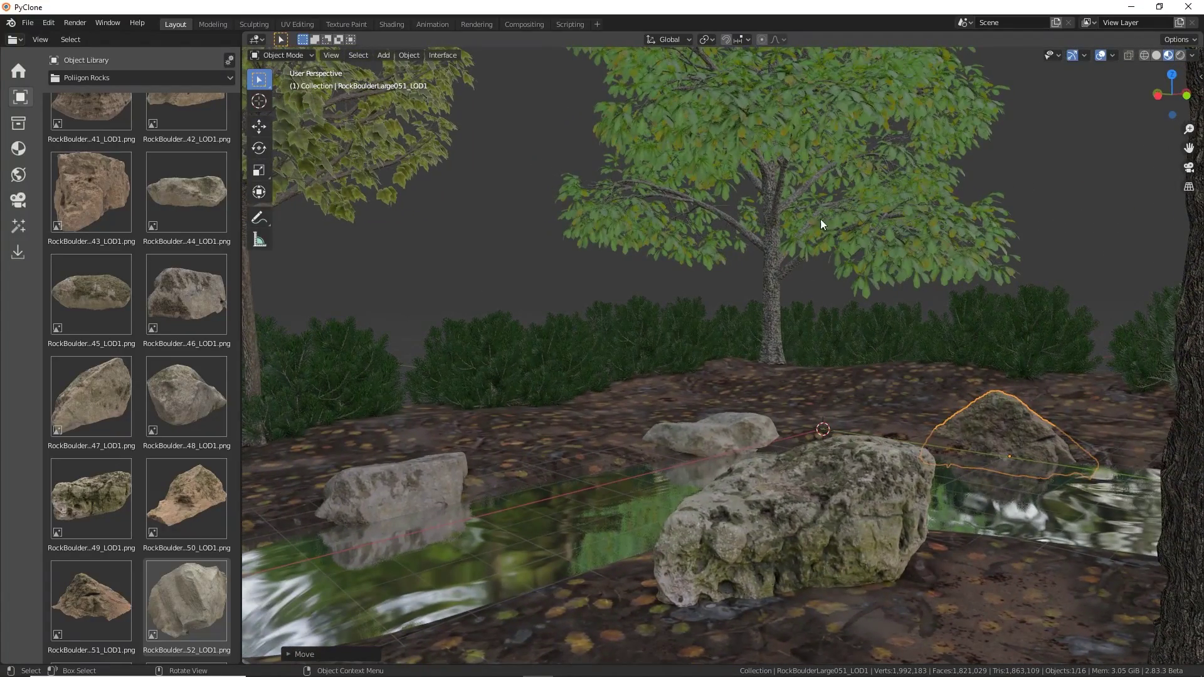
pyautogui.click(1181, 55)
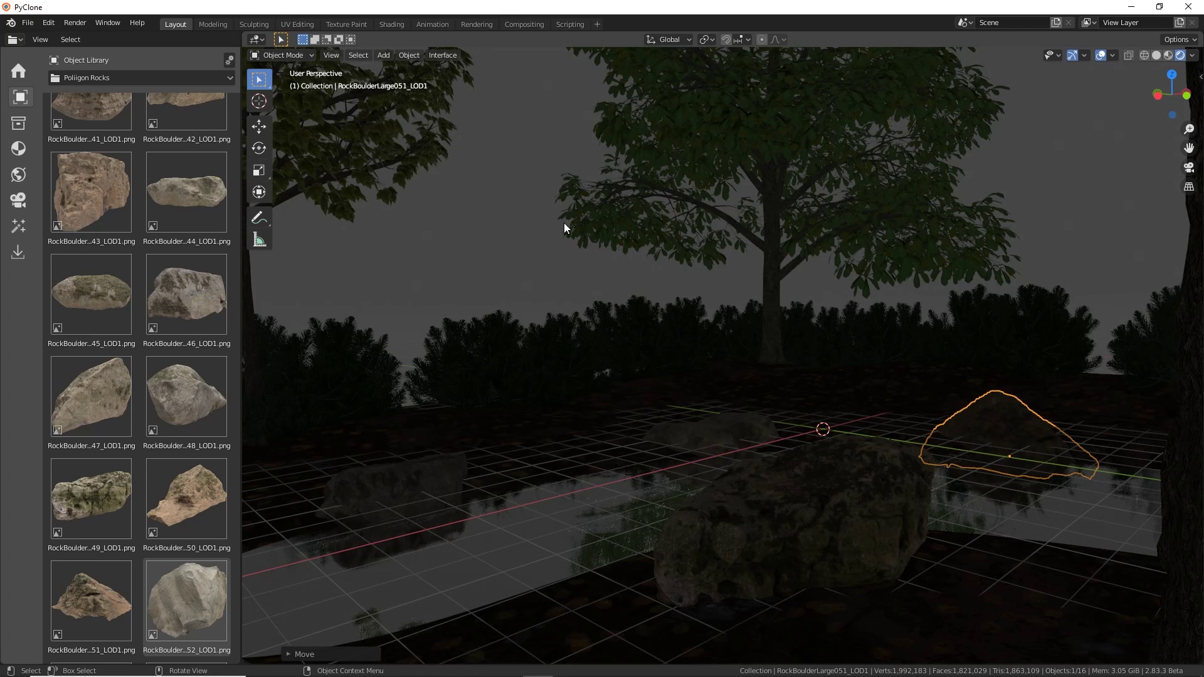
pyautogui.click(18, 175)
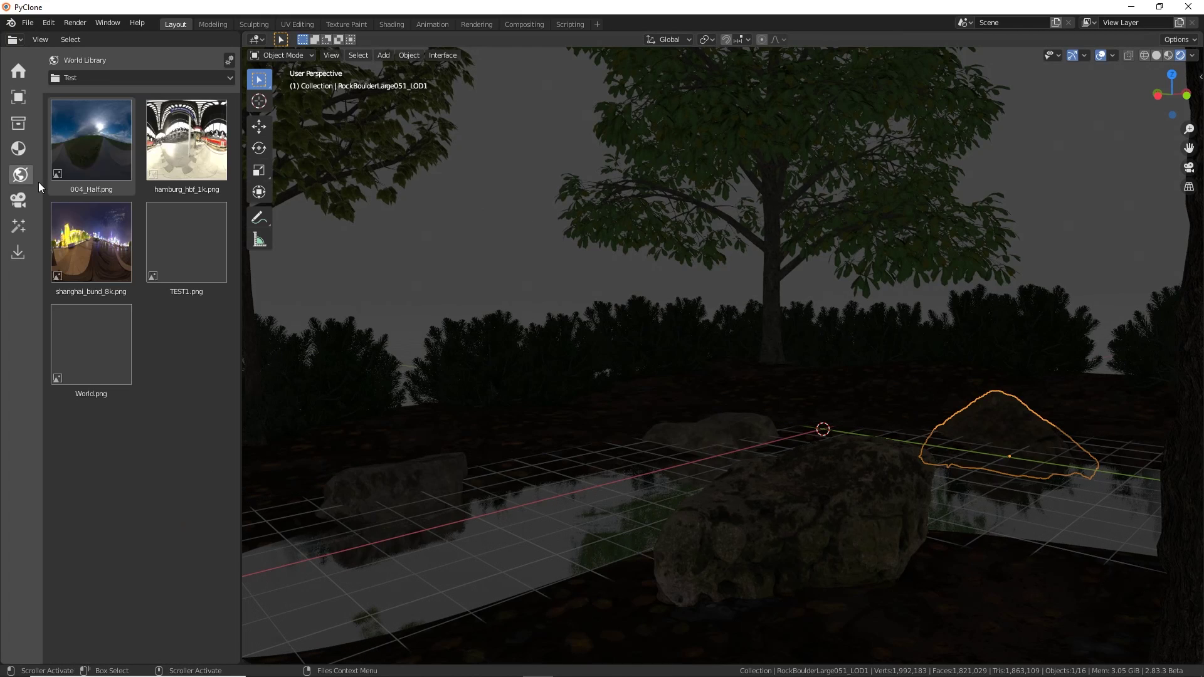
pyautogui.moveTo(148, 150); pyautogui.dragTo(503, 208)
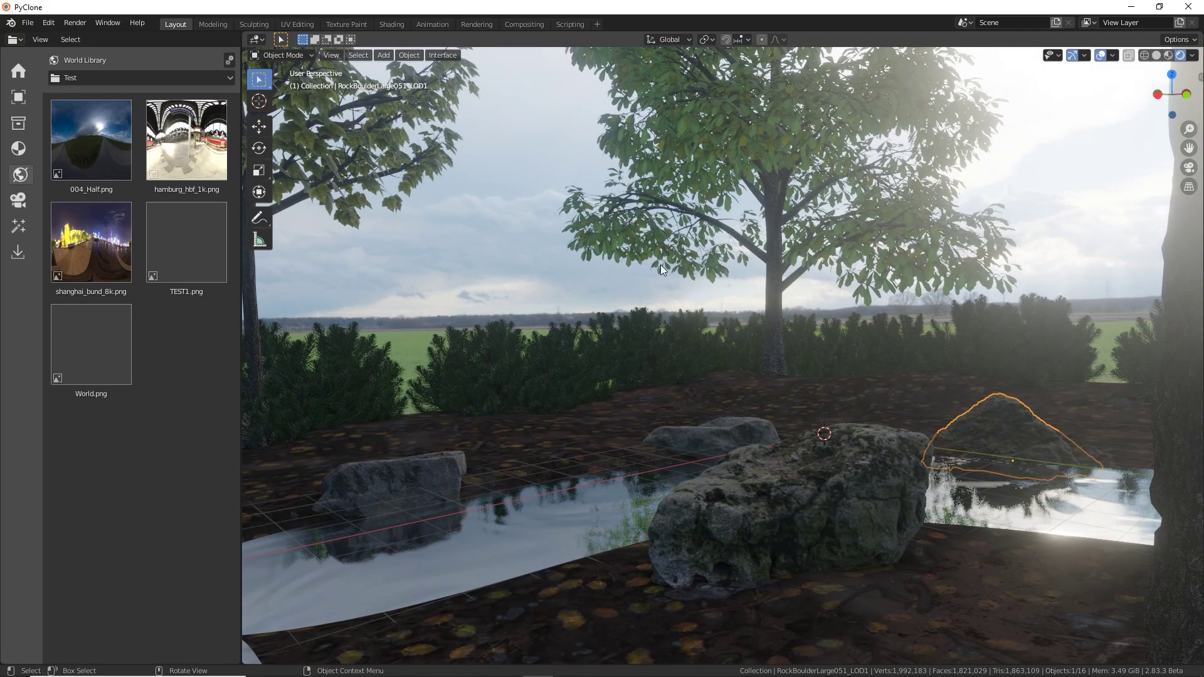
# - Add a Sun light, move it above the far boulder and tilt it towards the river
pyautogui.hotkey('shift', 'a')
pyautogui.moveTo(624, 431)
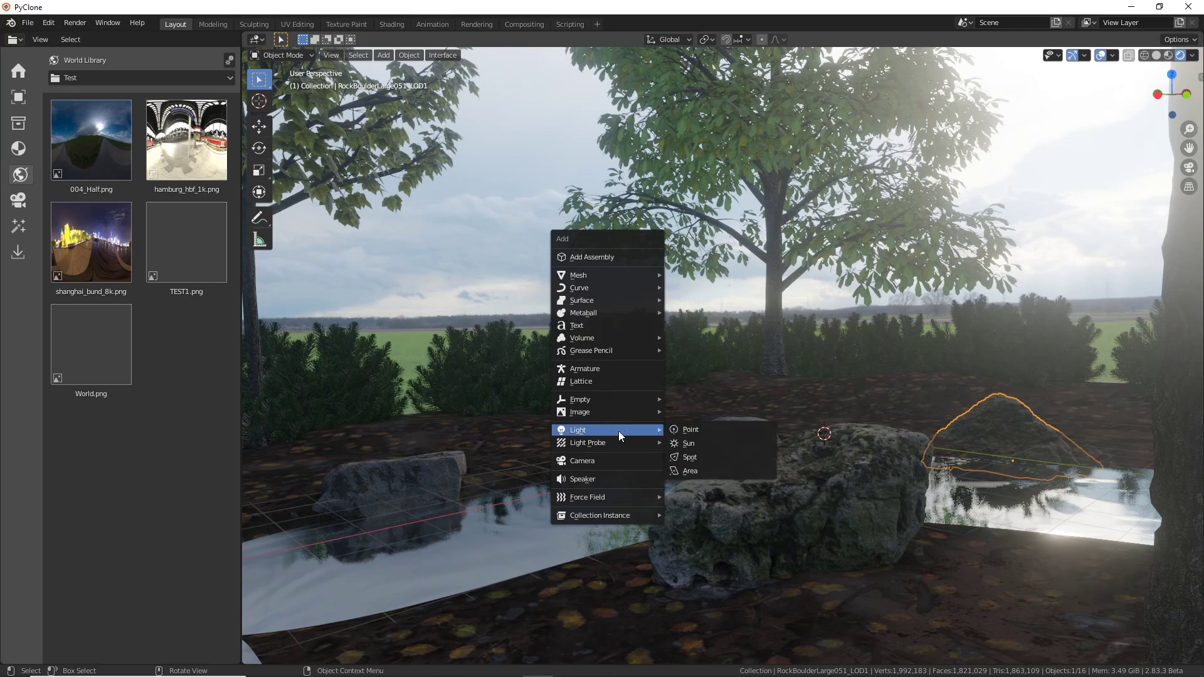
pyautogui.click(709, 439)
pyautogui.press('g')
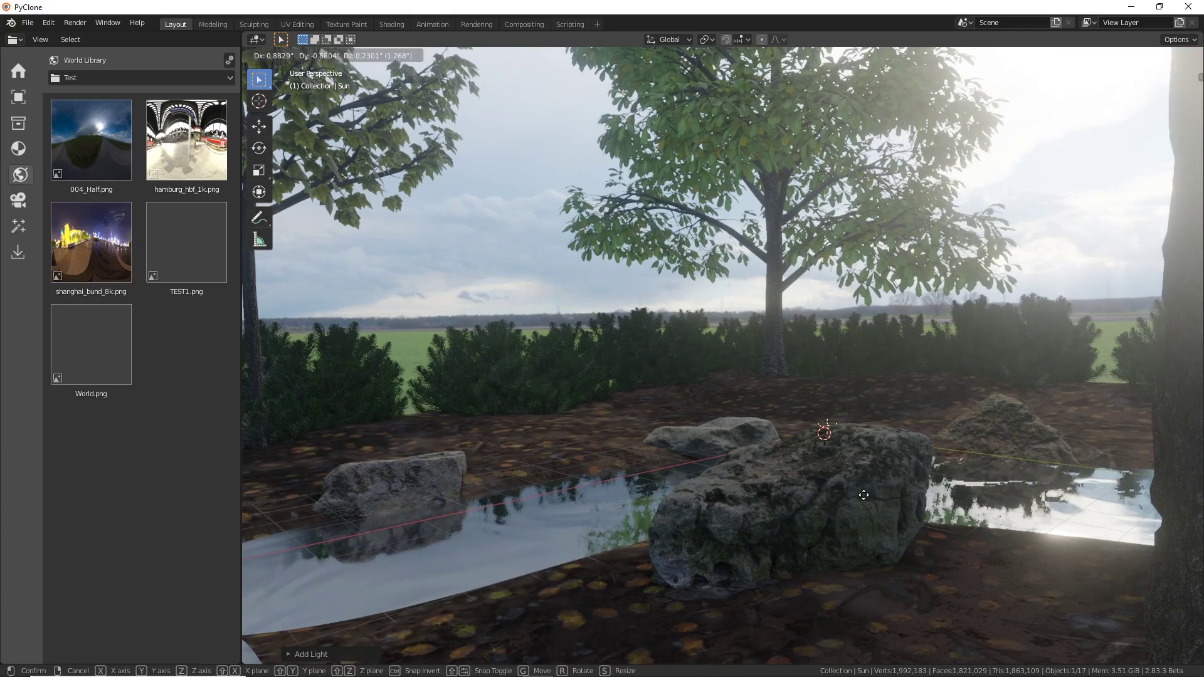
pyautogui.click(1170, 365)
pyautogui.press('r')
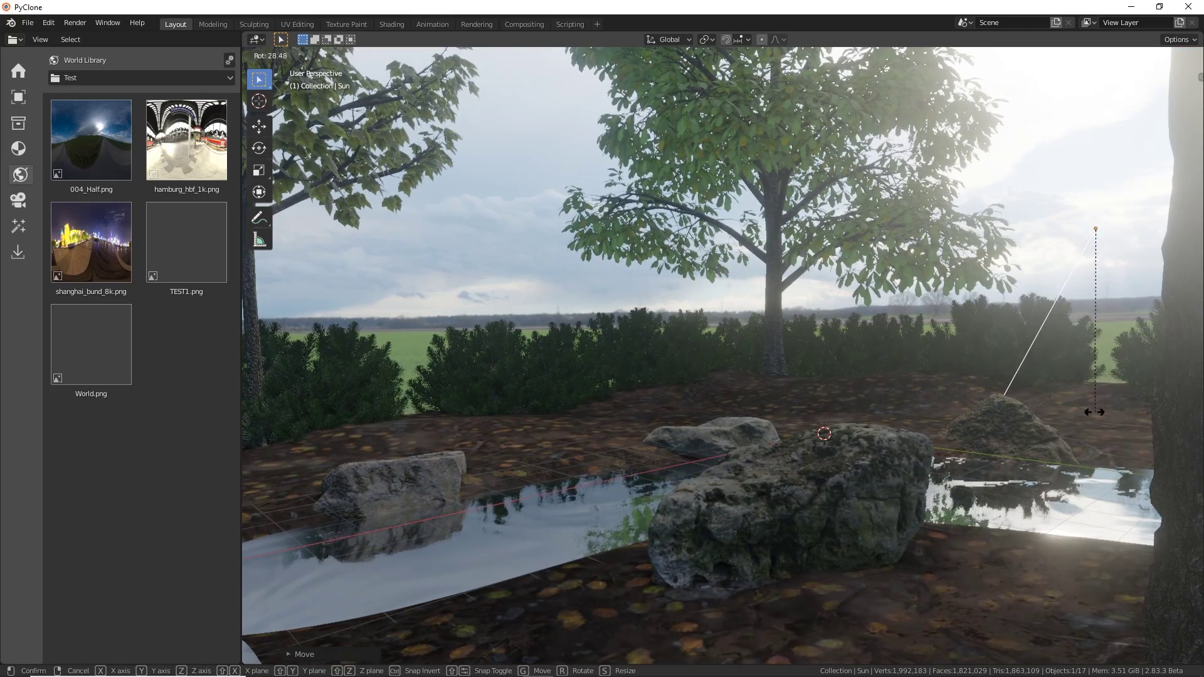
pyautogui.click(1075, 414)
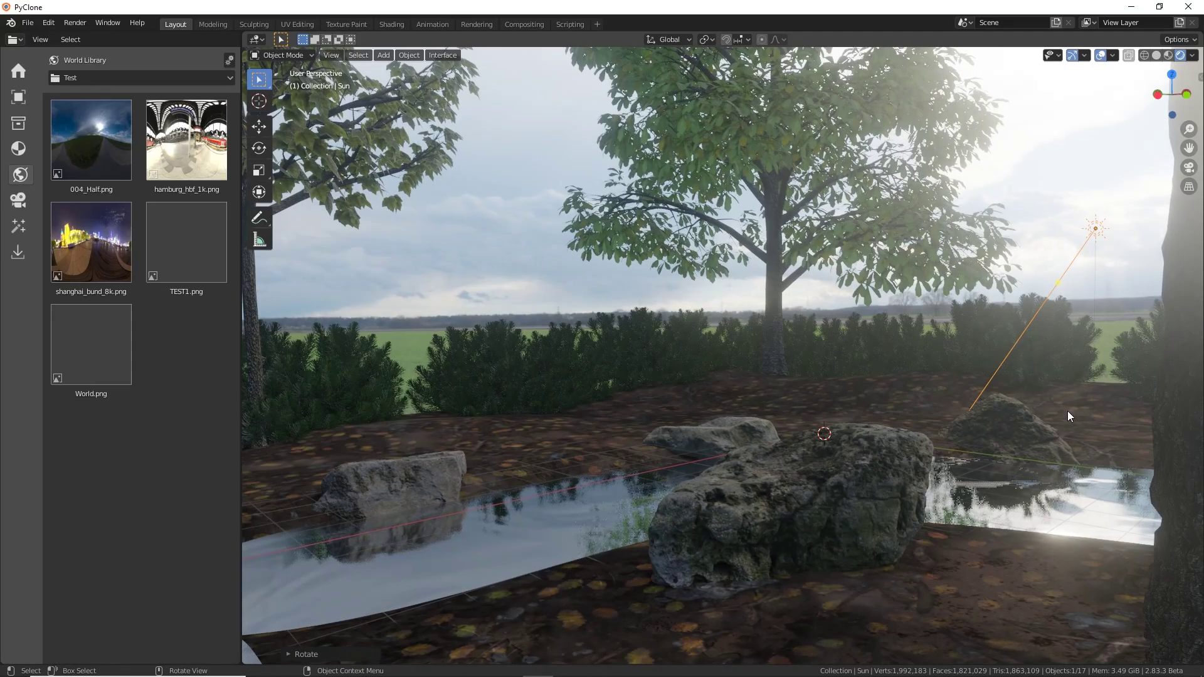
# - Set the Sun light's energy to 4.440
pyautogui.press('n')
pyautogui.click(1040, 206)
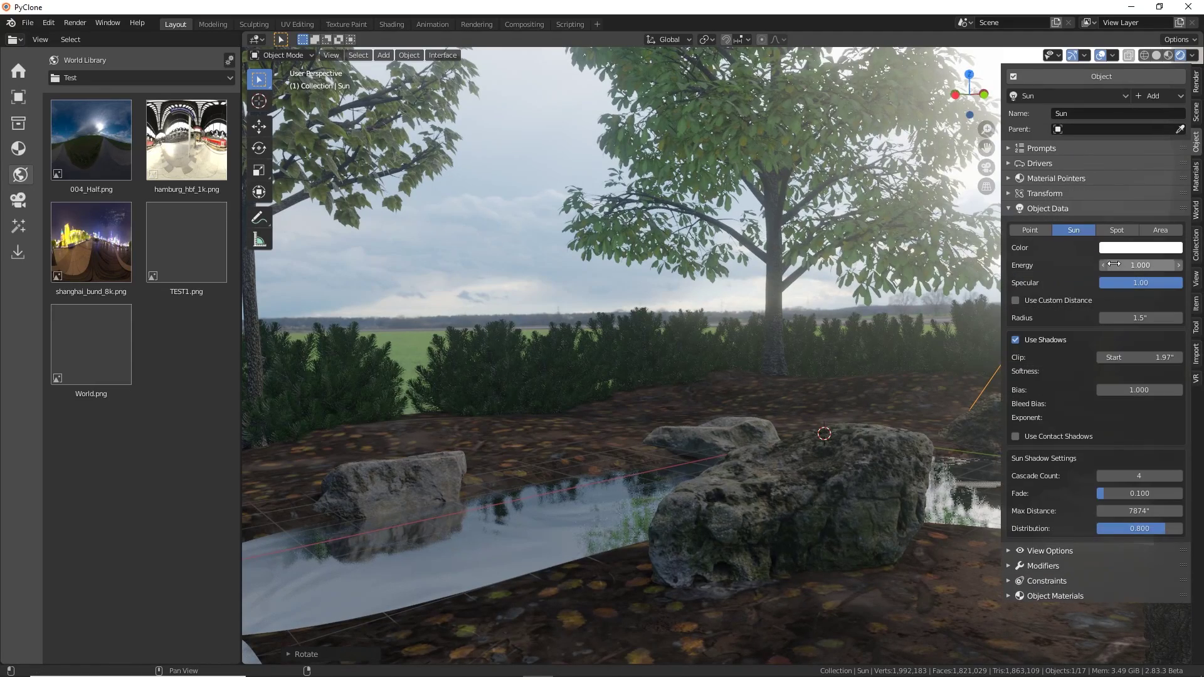
pyautogui.moveTo(1138, 265); pyautogui.dragTo(1182, 265)
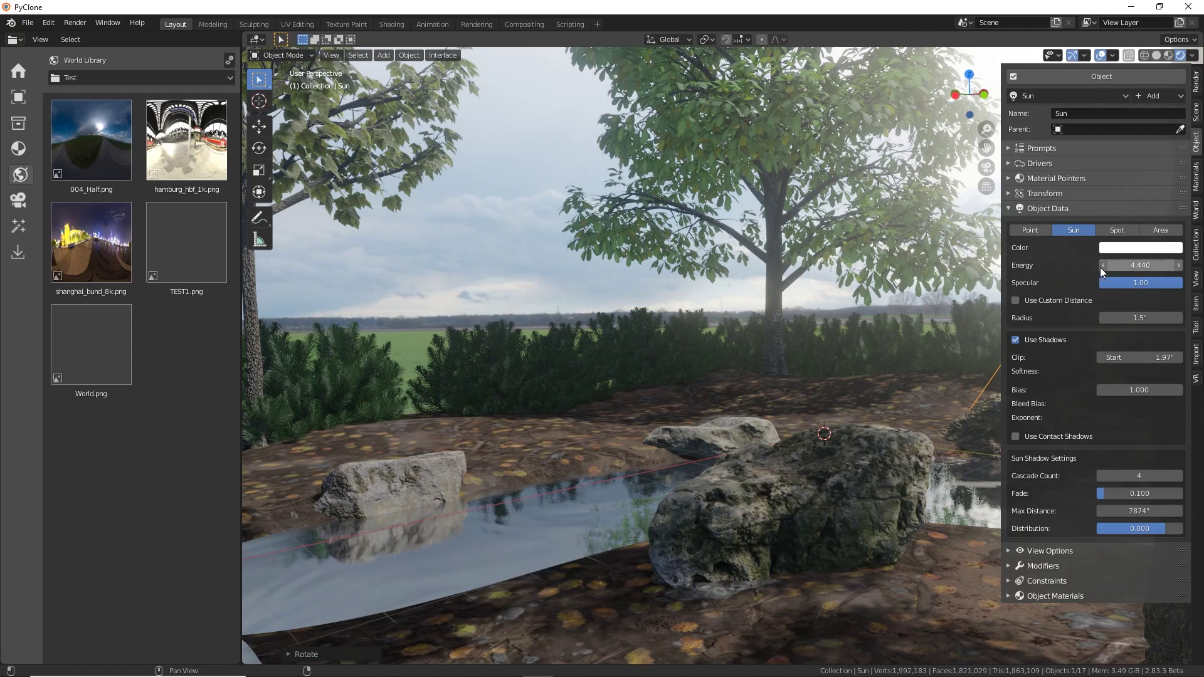
pyautogui.press('n')
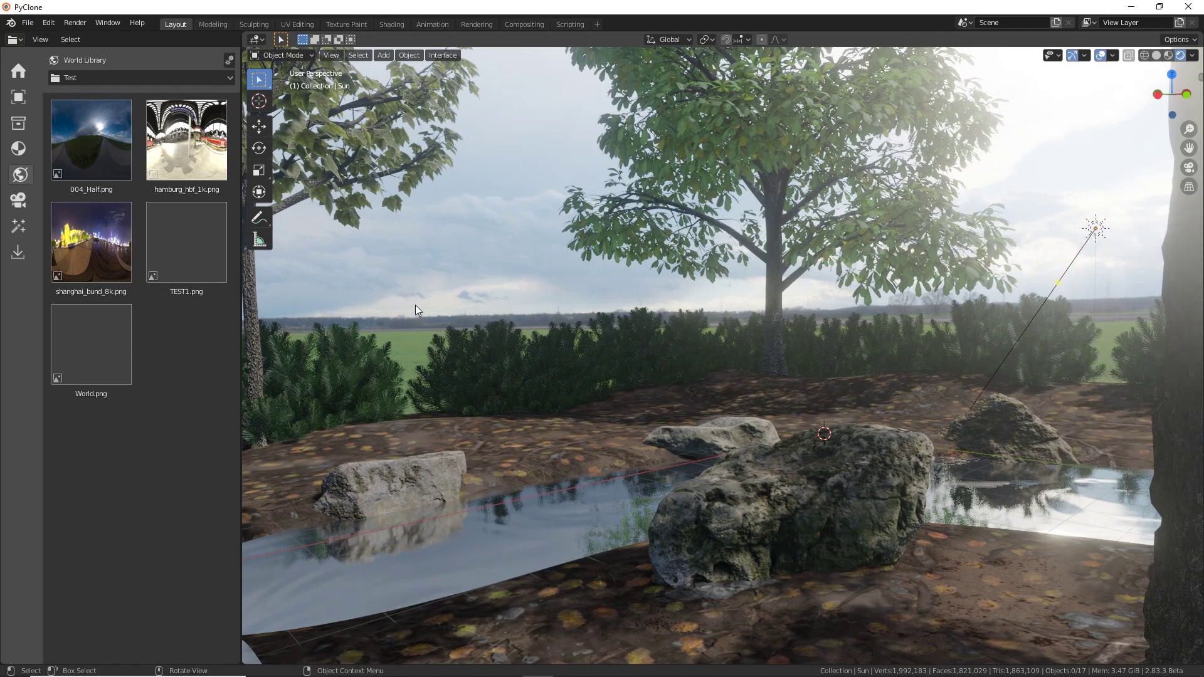
# - Hide the viewport overlays and apply the Mesh Grass preset from the Particle Painter library to the dirt ground
pyautogui.moveTo(659, 428); pyautogui.dragTo(662, 428, button='middle')
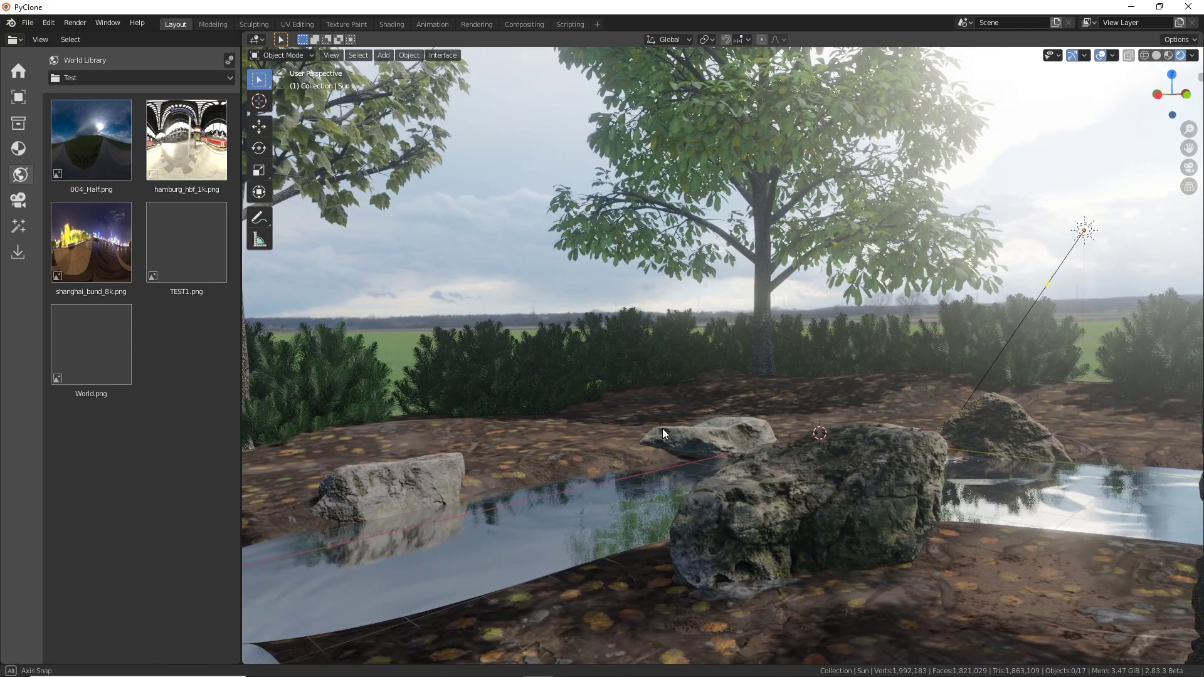
pyautogui.click(18, 227)
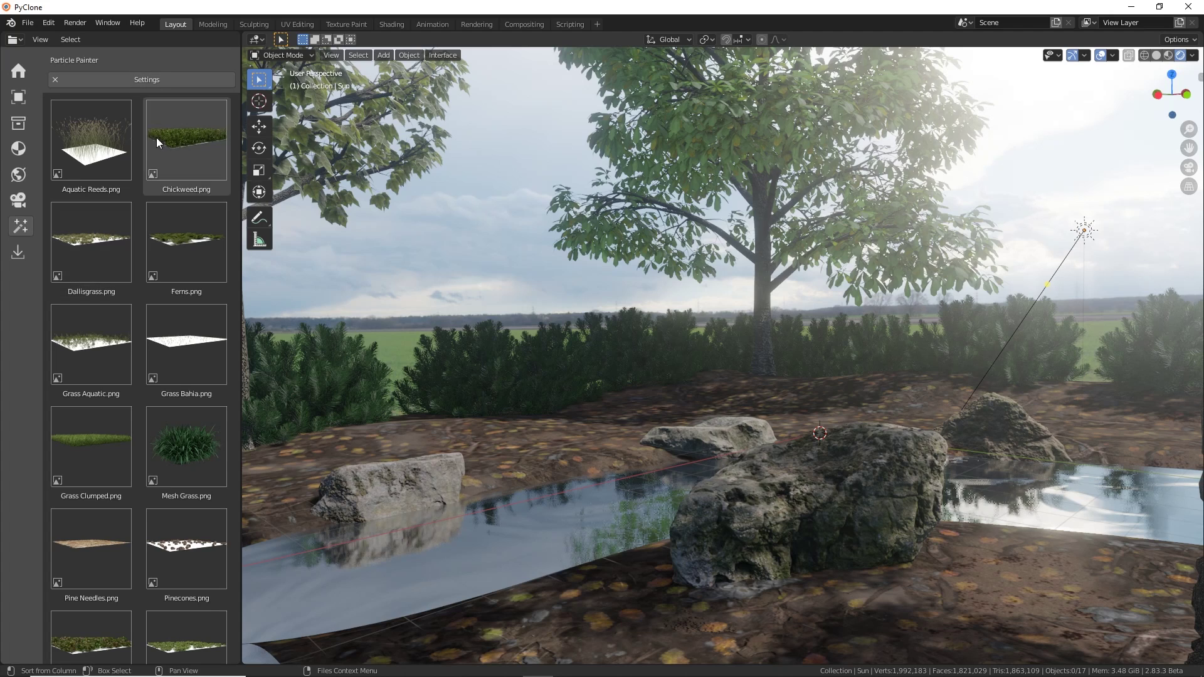
pyautogui.scroll(-5, 159, 223)
pyautogui.scroll(-8, 122, 237)
pyautogui.scroll(7, 150, 272)
pyautogui.scroll(5, 149, 272)
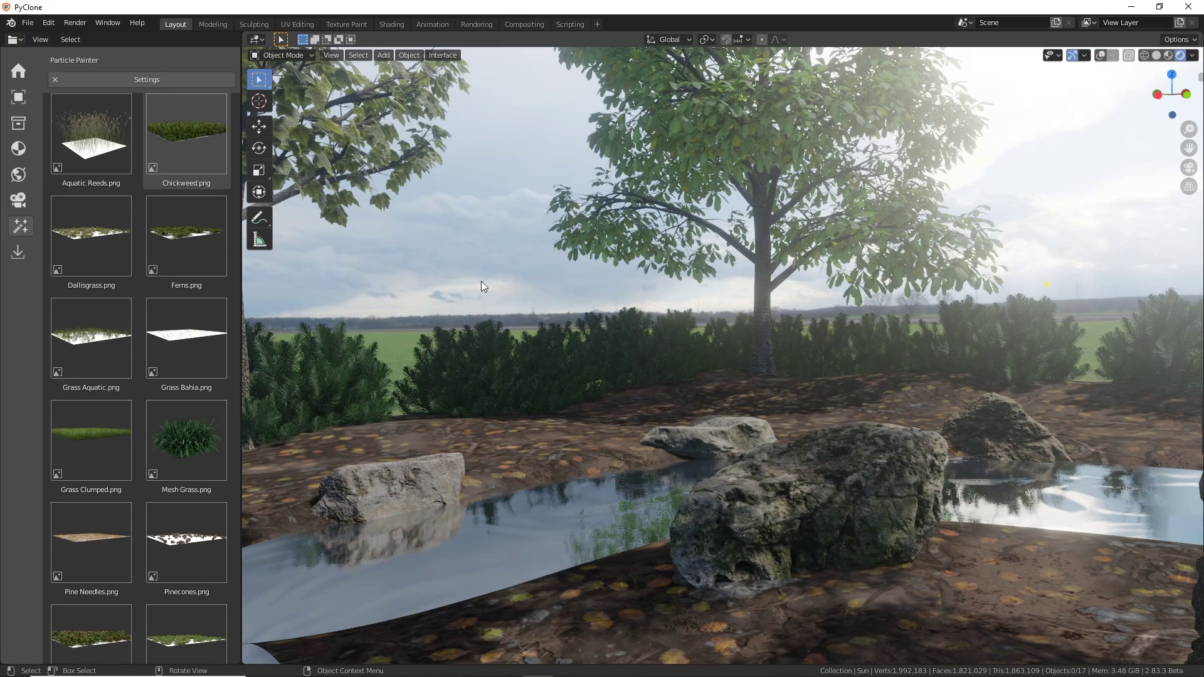
pyautogui.moveTo(439, 397); pyautogui.dragTo(471, 415, button='middle')
pyautogui.moveTo(187, 439); pyautogui.dragTo(378, 438)
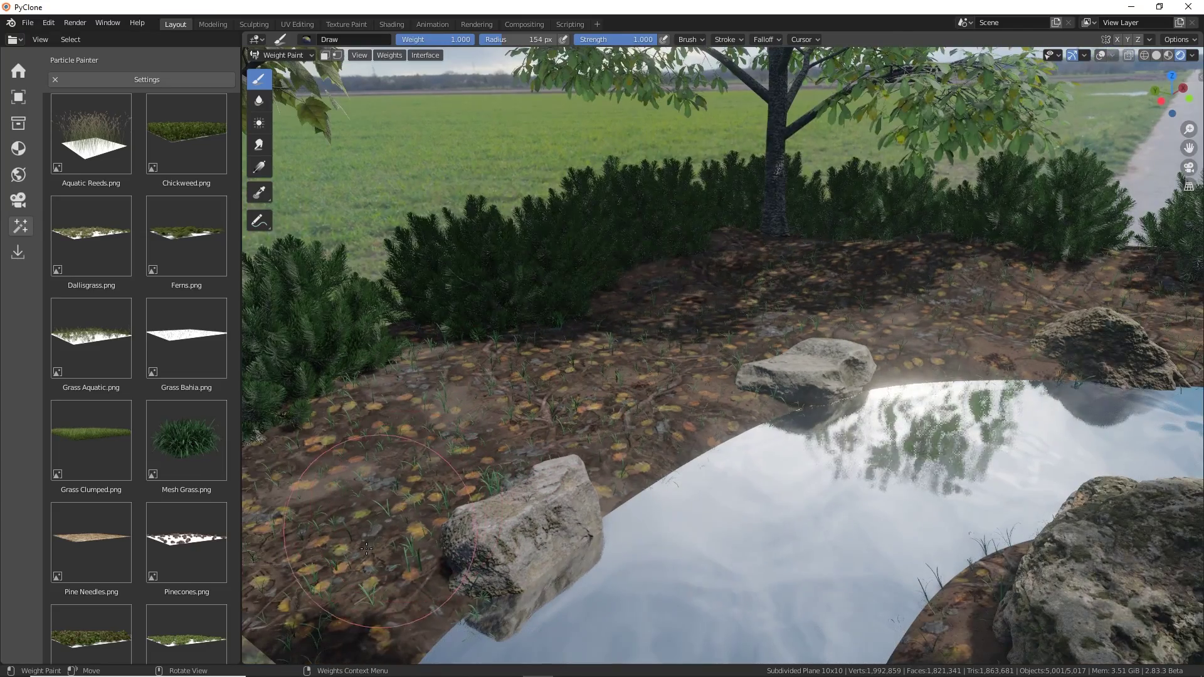
# - Paint Mesh Grass over the dirt bank between the shrub row and the river, and finish that painting session
pyautogui.moveTo(407, 506)
pyautogui.mouseDown()
pyautogui.moveTo(389, 501)
pyautogui.moveTo(452, 451)
pyautogui.moveTo(658, 427)
pyautogui.moveTo(555, 375)
pyautogui.mouseUp()
pyautogui.moveTo(345, 473)
pyautogui.mouseDown()
pyautogui.moveTo(771, 302)
pyautogui.moveTo(862, 282)
pyautogui.moveTo(905, 315)
pyautogui.moveTo(784, 270)
pyautogui.moveTo(618, 325)
pyautogui.mouseUp()
pyautogui.moveTo(650, 331); pyautogui.dragTo(620, 337, button='middle')
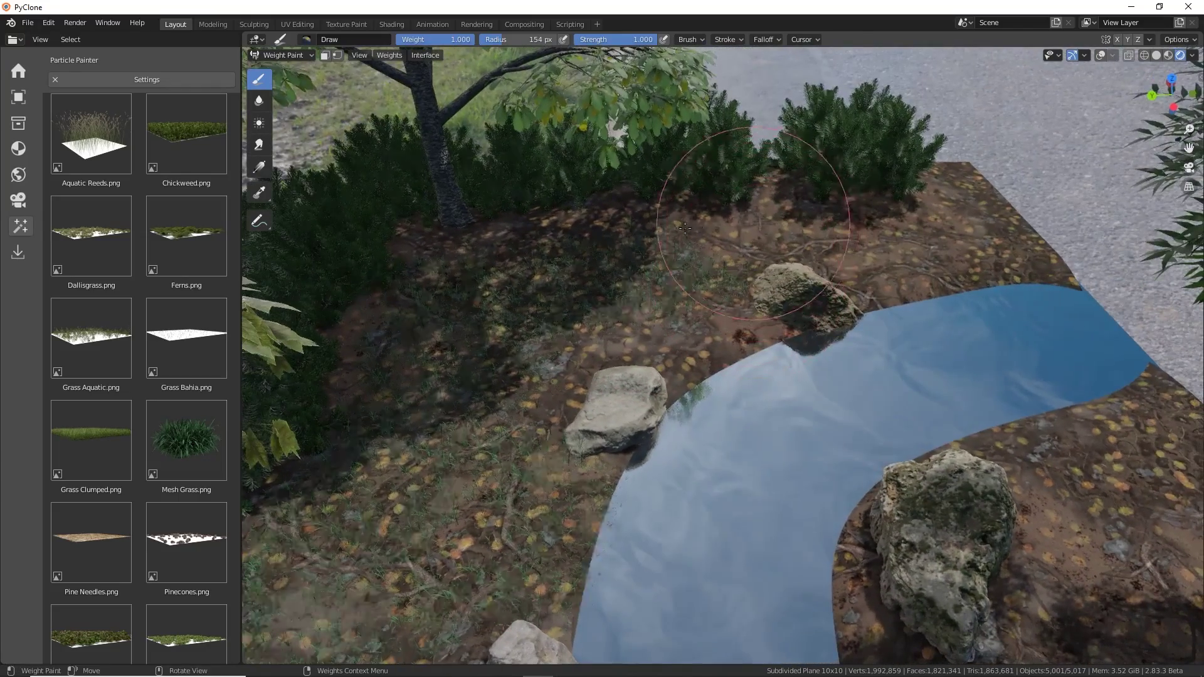
pyautogui.moveTo(780, 258)
pyautogui.mouseDown()
pyautogui.moveTo(837, 232)
pyautogui.moveTo(840, 245)
pyautogui.moveTo(591, 347)
pyautogui.mouseUp()
pyautogui.moveTo(526, 486); pyautogui.dragTo(462, 460, button='middle')
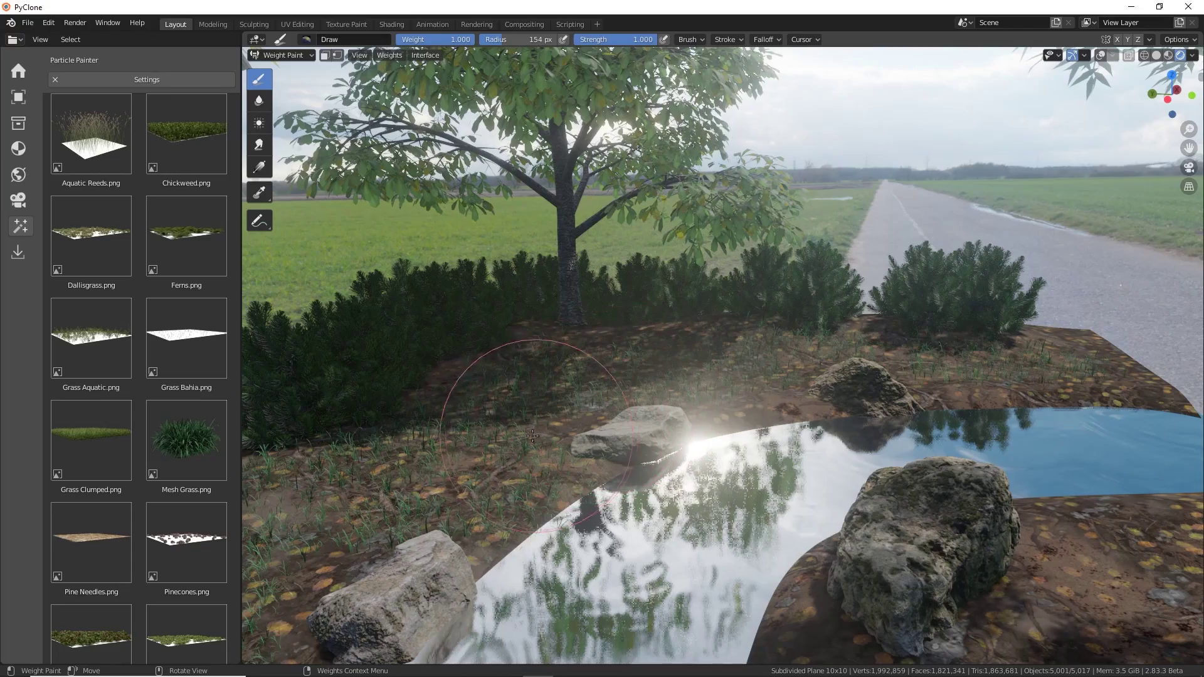
pyautogui.moveTo(544, 435); pyautogui.dragTo(794, 540, button='middle')
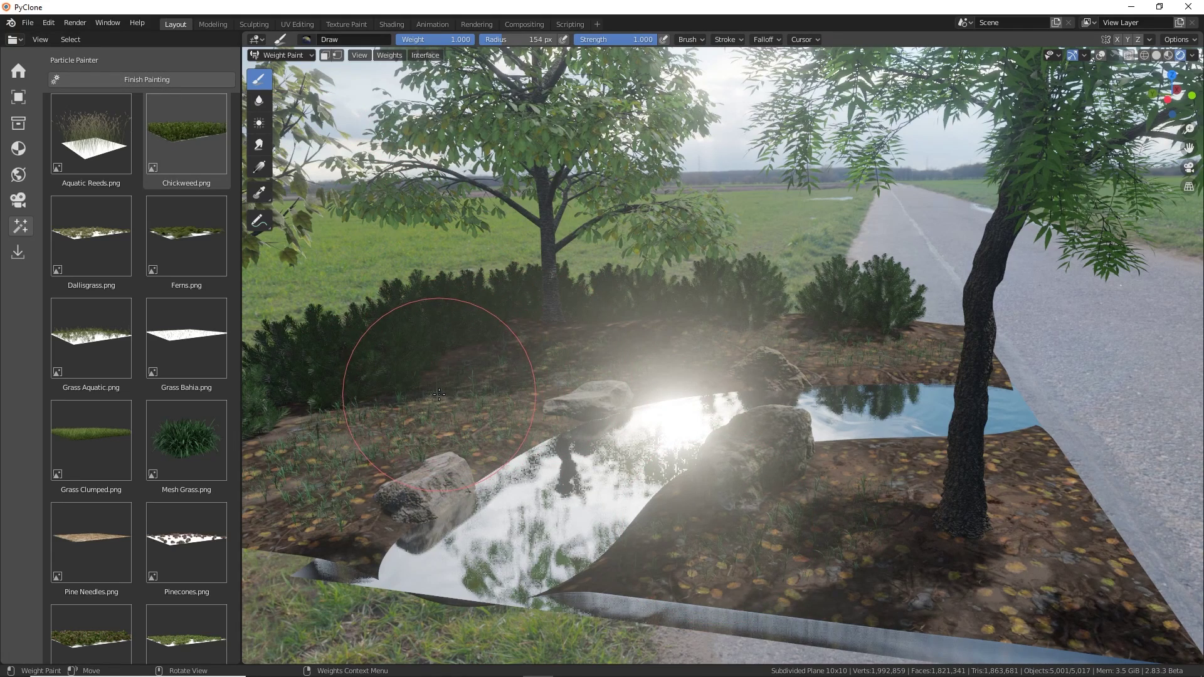
pyautogui.moveTo(440, 399)
pyautogui.mouseDown(button='middle')
pyautogui.moveTo(449, 406)
pyautogui.moveTo(431, 394)
pyautogui.mouseUp(button='middle')
pyautogui.scroll(1, 399, 402)
pyautogui.click(138, 77)
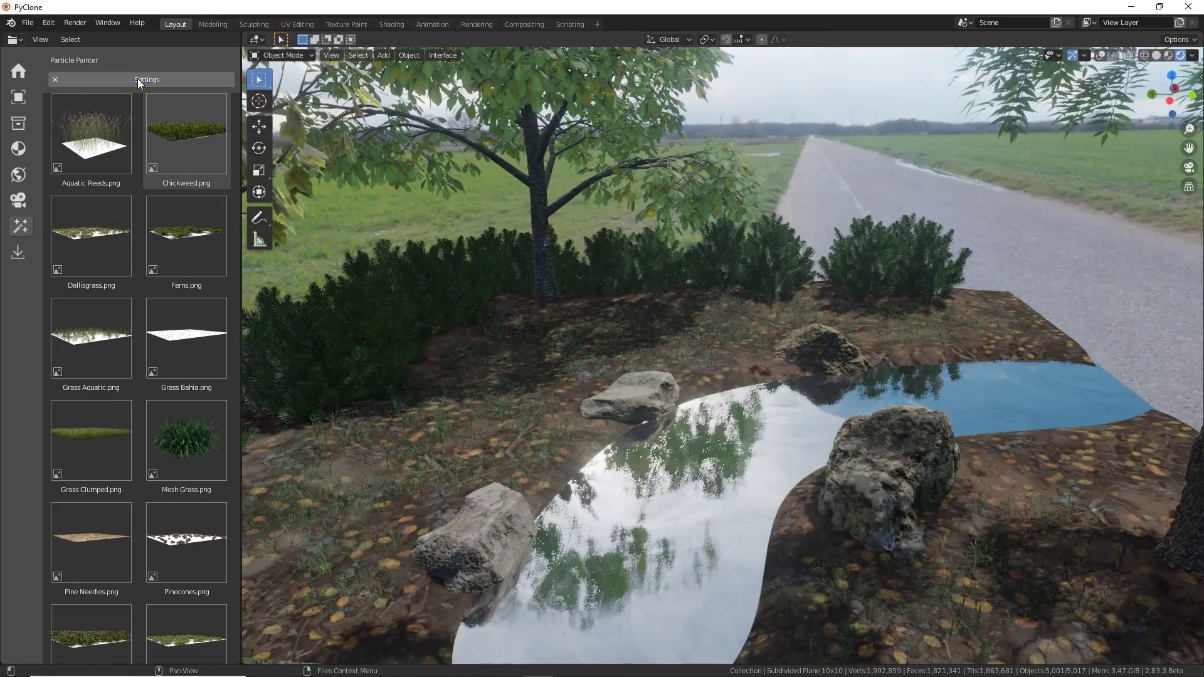
# - Apply the Chickweed preset to the dirt ground, paint it on both river banks and finish painting
pyautogui.moveTo(186, 150)
pyautogui.mouseDown()
pyautogui.moveTo(458, 431)
pyautogui.moveTo(401, 433)
pyautogui.moveTo(316, 532)
pyautogui.moveTo(451, 389)
pyautogui.moveTo(514, 352)
pyautogui.moveTo(433, 433)
pyautogui.moveTo(682, 333)
pyautogui.moveTo(809, 317)
pyautogui.moveTo(909, 326)
pyautogui.moveTo(983, 508)
pyautogui.mouseUp()
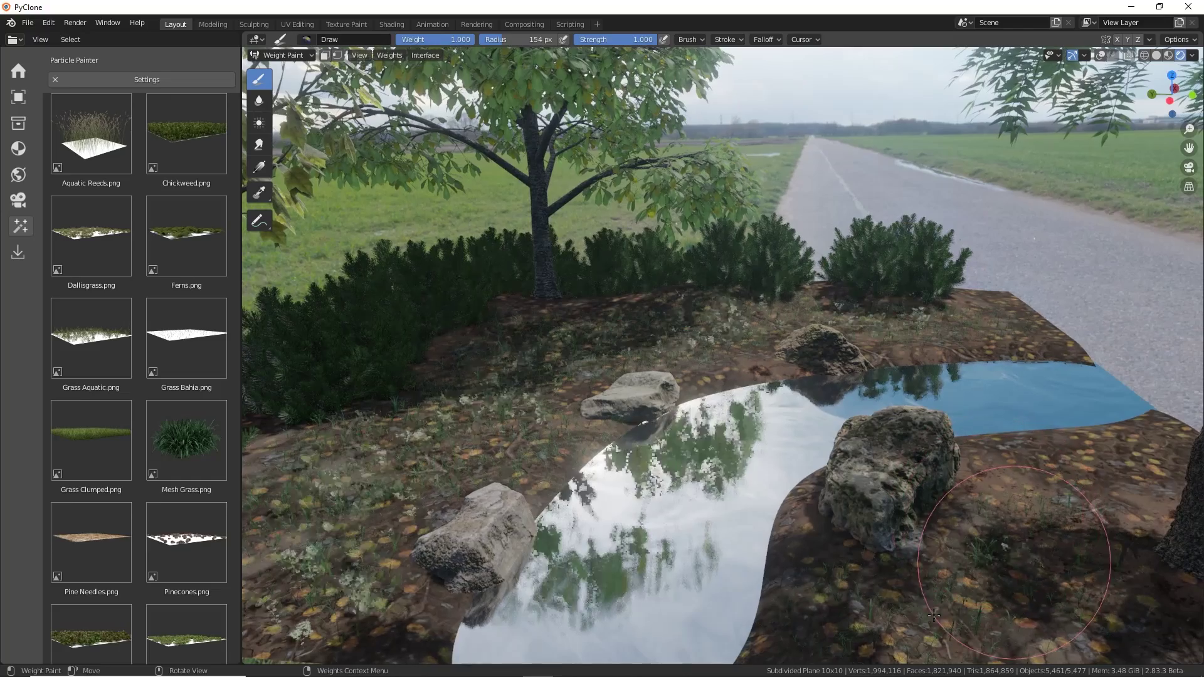
pyautogui.scroll(-3, 861, 458)
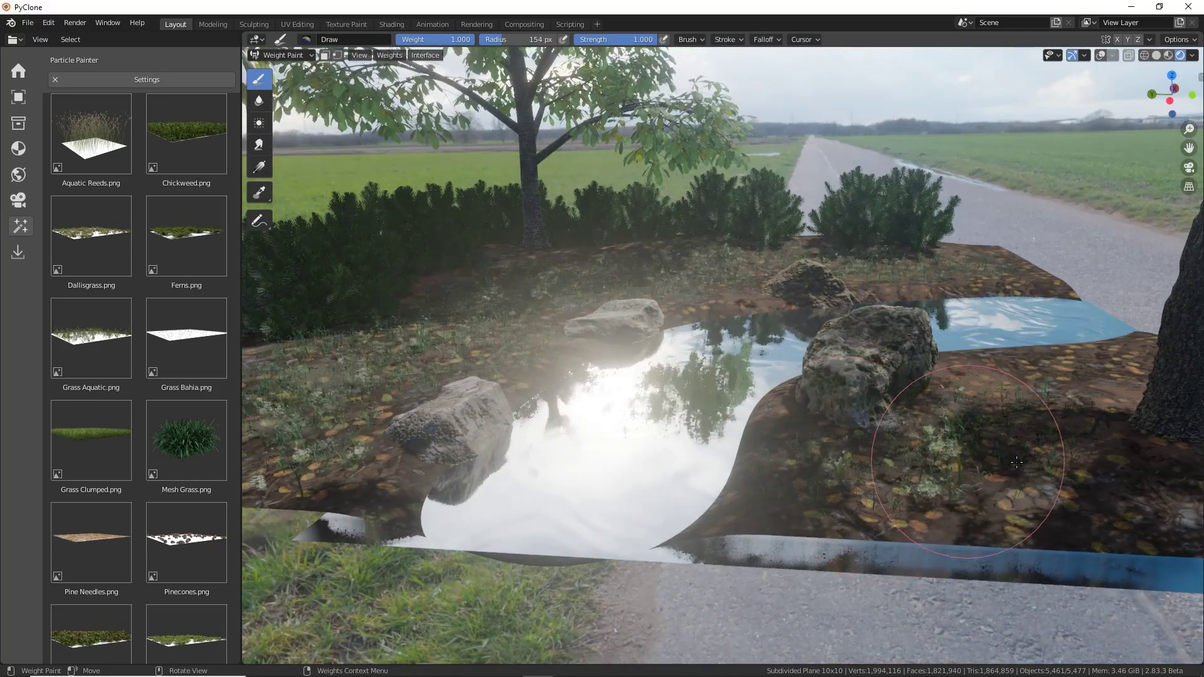
pyautogui.click(143, 80)
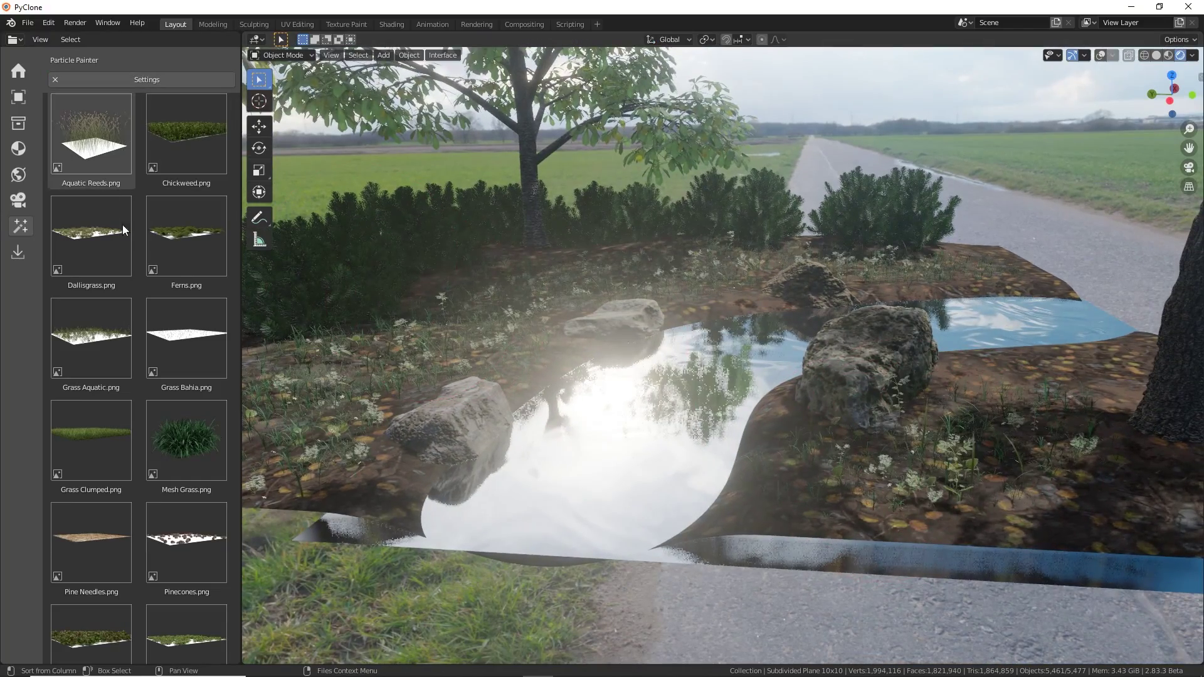
# - Apply the Grass Aquatic preset to the ground, paint it along the river's edges around the boulders and finish painting
pyautogui.moveTo(107, 335); pyautogui.dragTo(424, 347)
pyautogui.click(469, 341)
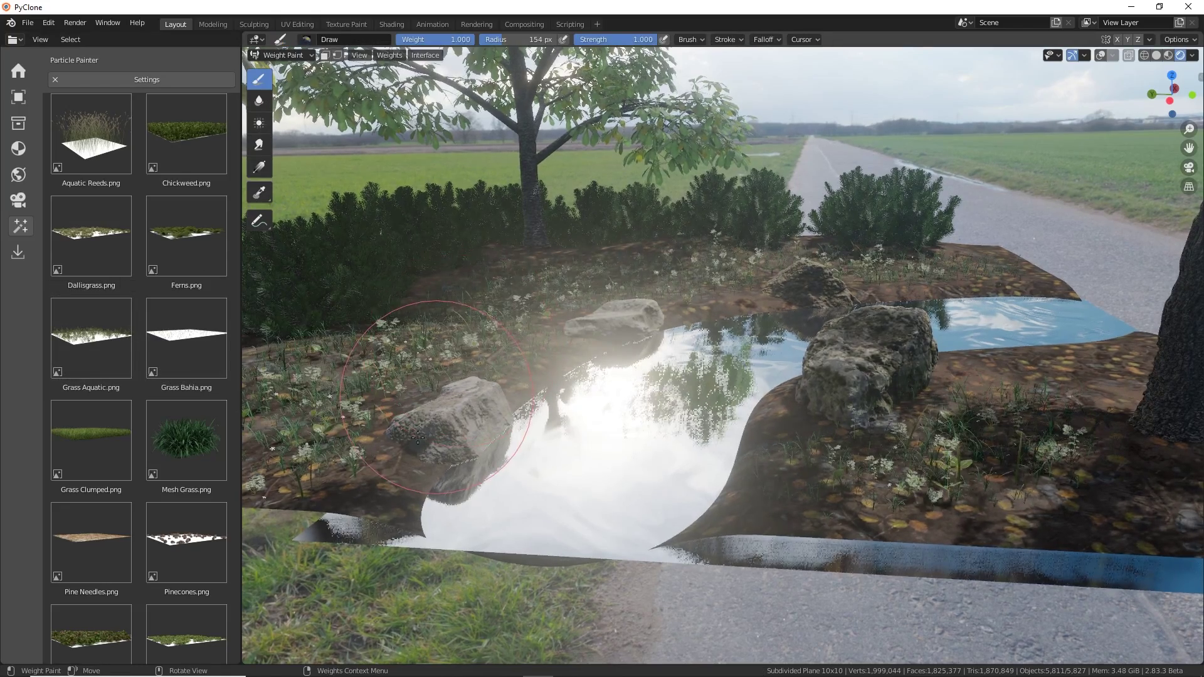
pyautogui.scroll(3, 442, 354)
pyautogui.scroll(-1, 382, 534)
pyautogui.moveTo(379, 534); pyautogui.dragTo(358, 478)
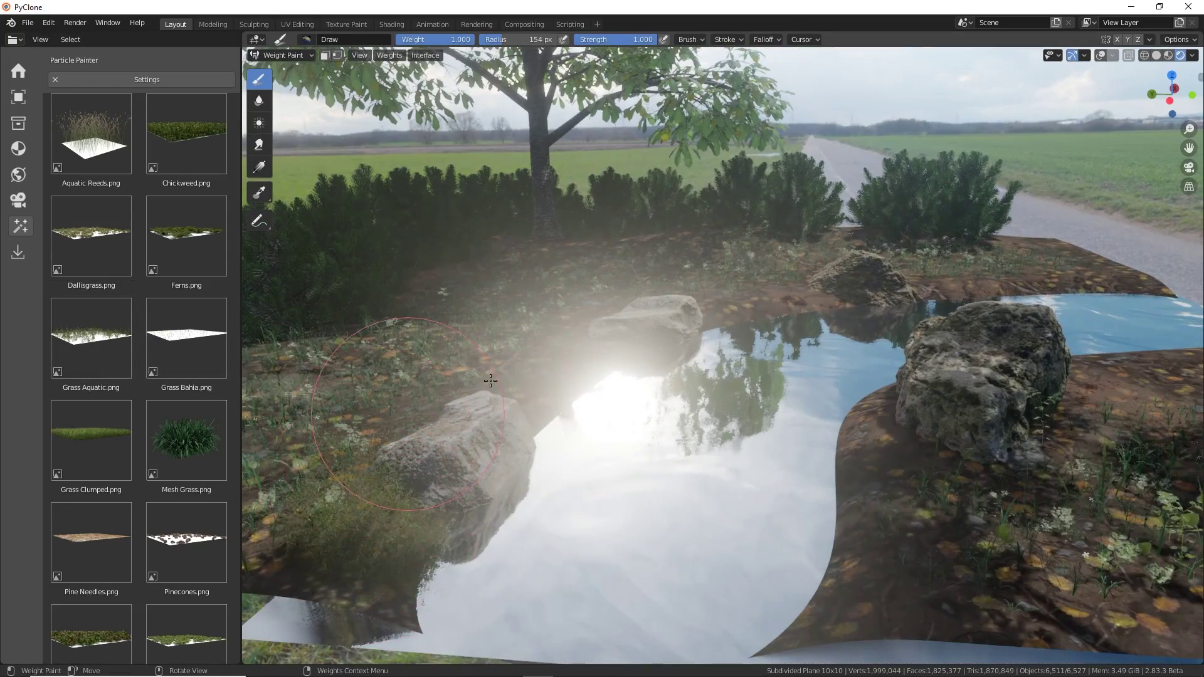
pyautogui.moveTo(786, 302); pyautogui.dragTo(935, 323, button='middle')
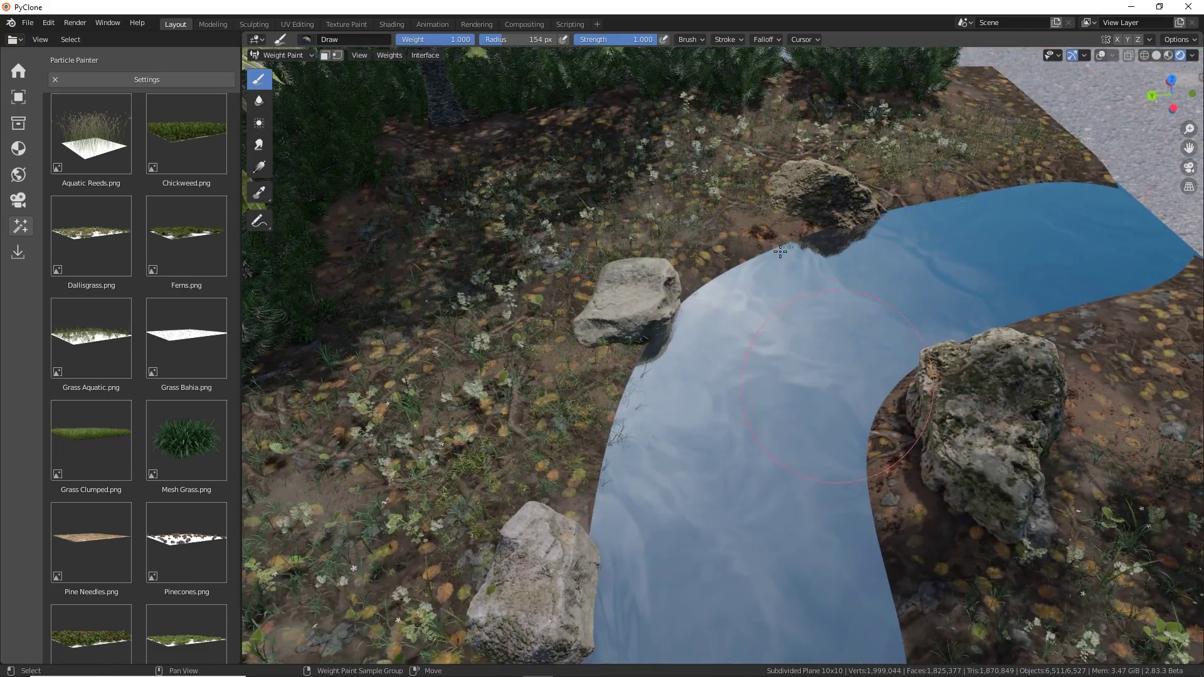
pyautogui.keyDown('shift'); pyautogui.moveTo(1013, 457); pyautogui.dragTo(941, 259, button='middle'); pyautogui.keyUp('shift')
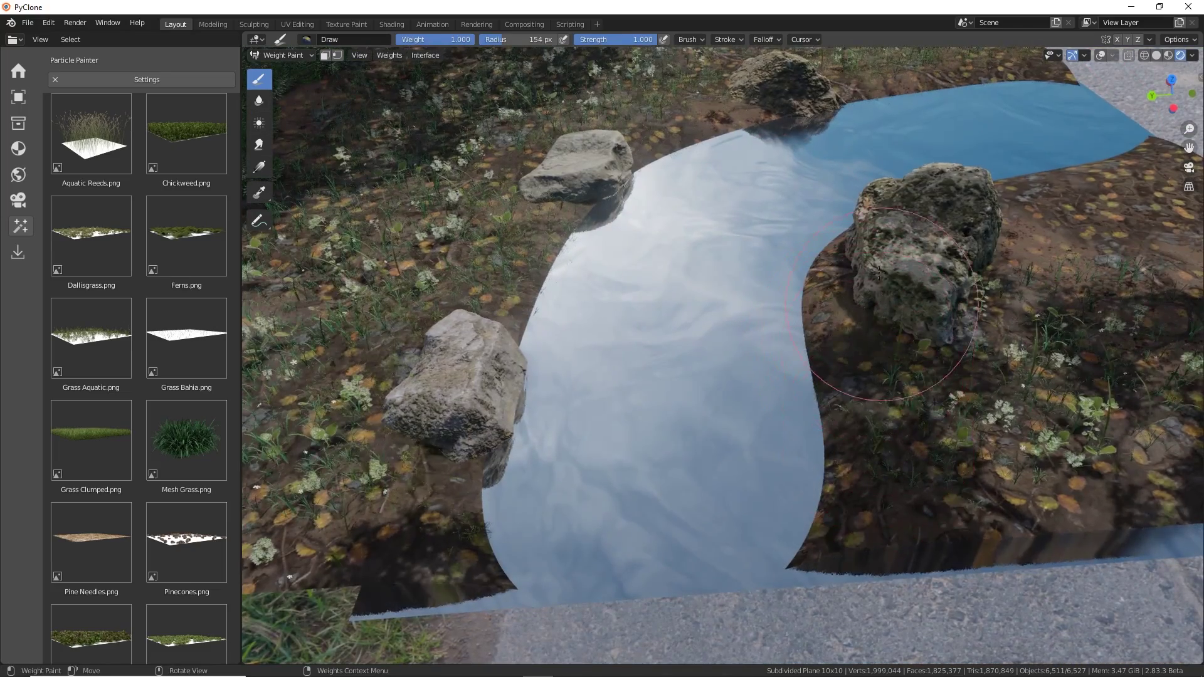
pyautogui.moveTo(667, 296); pyautogui.dragTo(675, 408, button='middle')
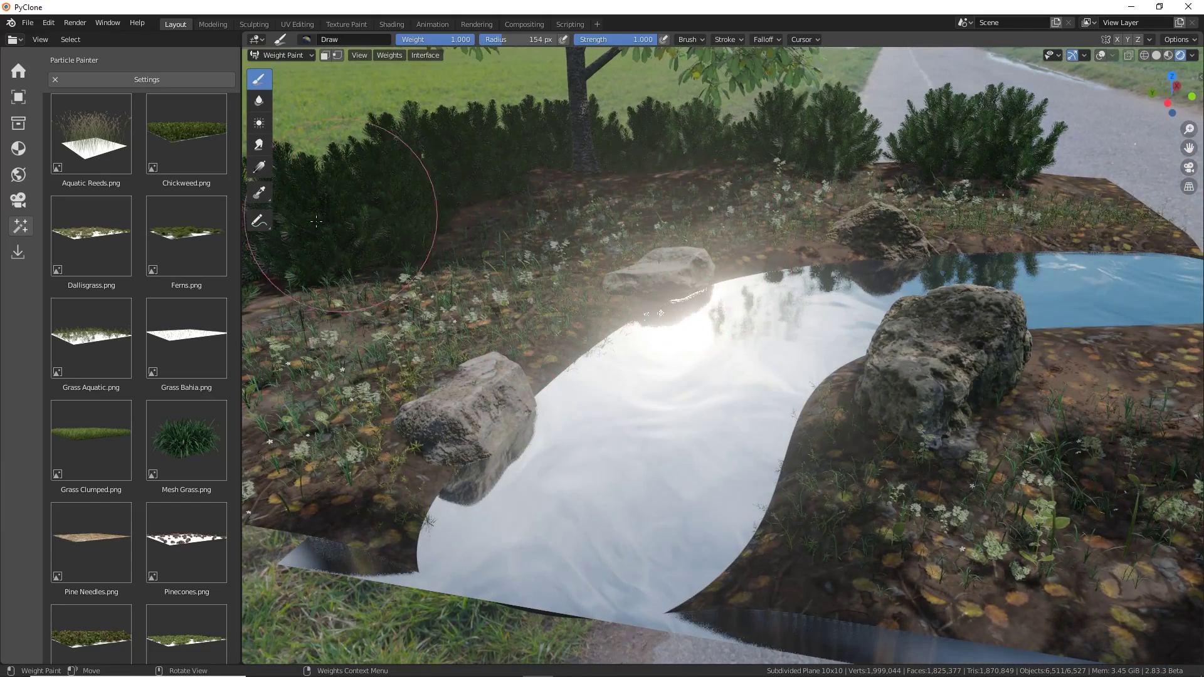
pyautogui.scroll(-3, 152, 379)
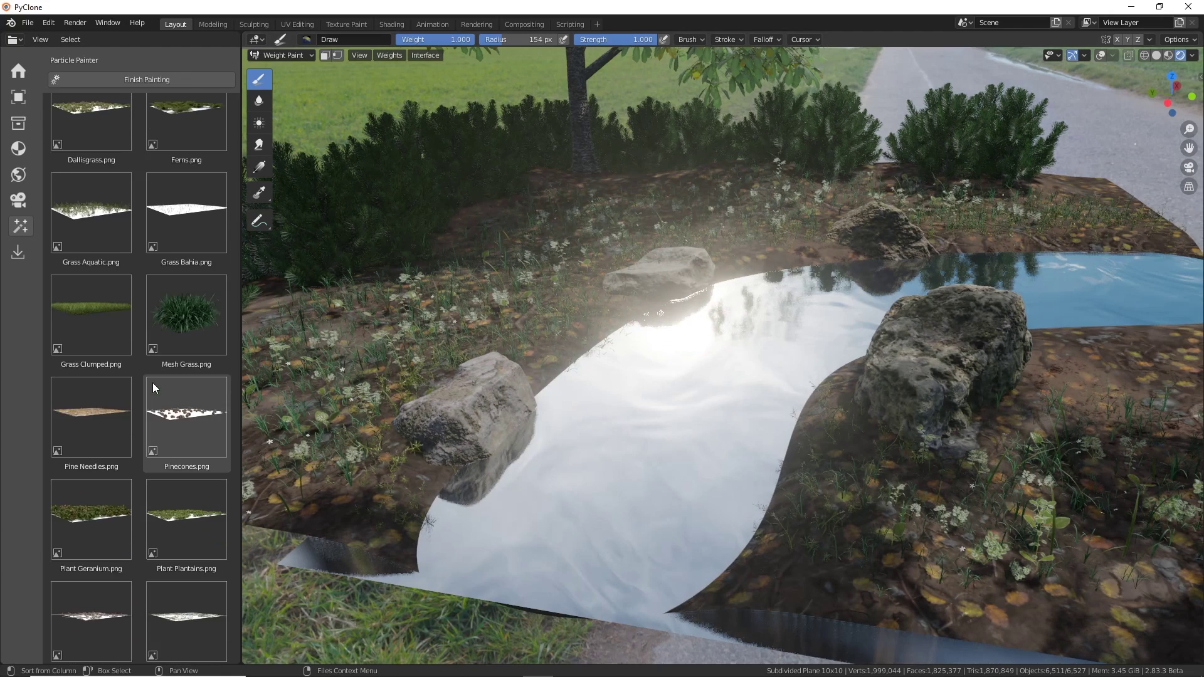
pyautogui.click(164, 79)
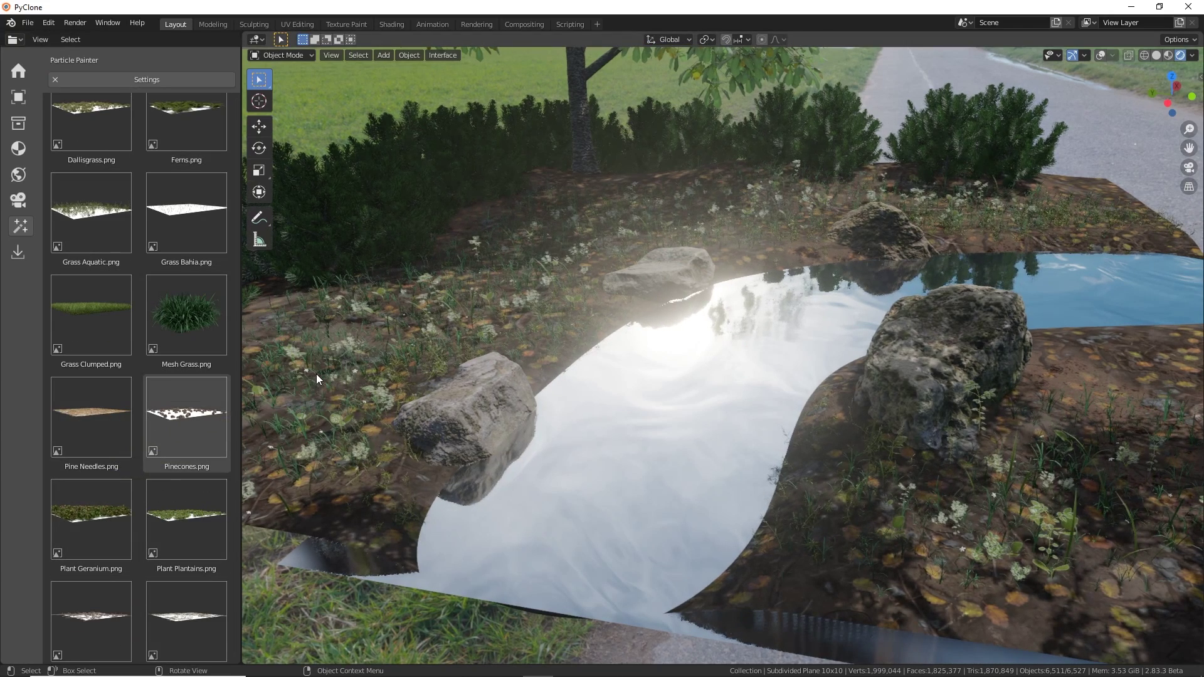
# - Apply the Plant Geranium preset to the ground, paint it on the shrub-side bank near the front boulder and finish painting
pyautogui.hotkey('ctrl', 'Tab')
pyautogui.moveTo(296, 405)
pyautogui.mouseDown()
pyautogui.moveTo(473, 248)
pyautogui.moveTo(733, 211)
pyautogui.mouseUp()
pyautogui.moveTo(375, 322)
pyautogui.mouseDown()
pyautogui.moveTo(317, 358)
pyautogui.moveTo(295, 438)
pyautogui.moveTo(1007, 531)
pyautogui.moveTo(1028, 490)
pyautogui.moveTo(1003, 564)
pyautogui.moveTo(376, 379)
pyautogui.mouseUp()
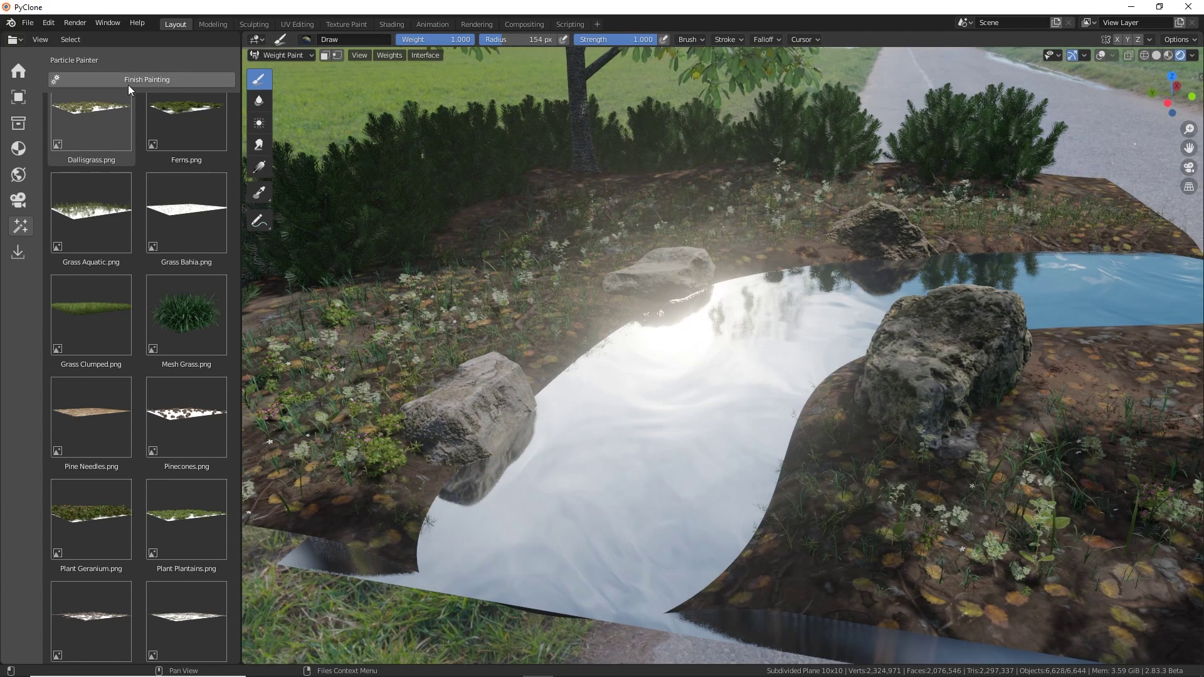
pyautogui.click(130, 81)
# - Apply the Plant Plantains preset to the ground, paint it over both river banks and finish painting
pyautogui.scroll(-6, 119, 257)
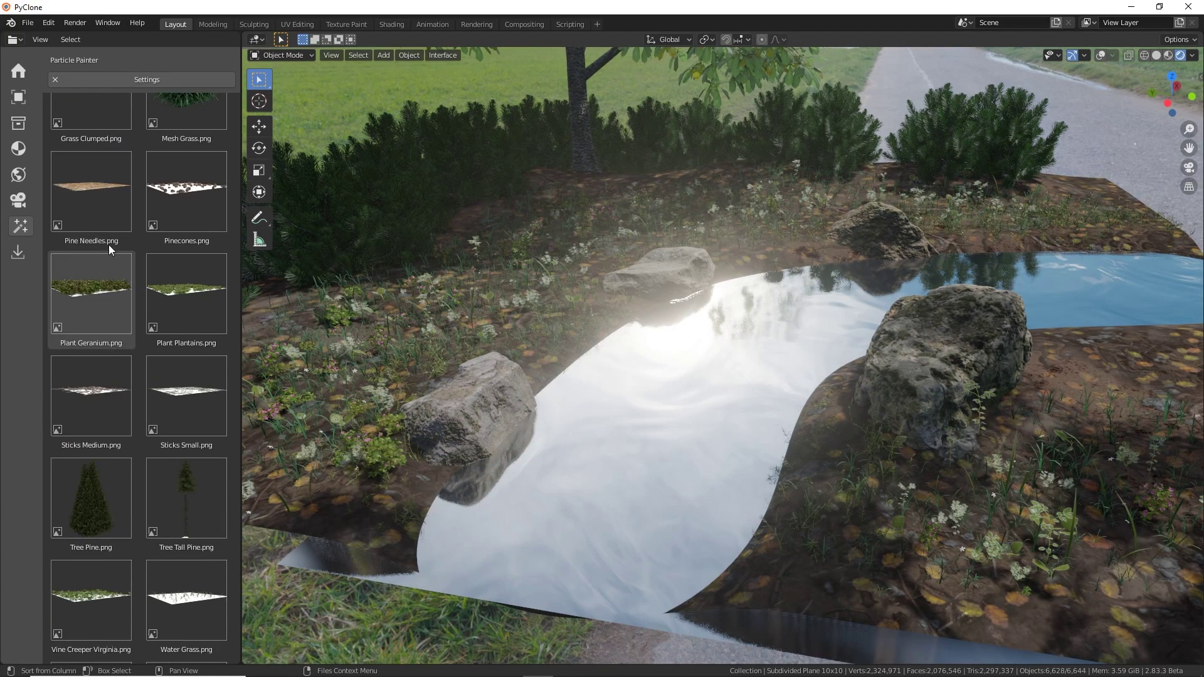
pyautogui.scroll(2, 110, 270)
pyautogui.moveTo(197, 340)
pyautogui.mouseDown()
pyautogui.moveTo(364, 332)
pyautogui.moveTo(313, 408)
pyautogui.moveTo(457, 305)
pyautogui.mouseUp()
pyautogui.moveTo(559, 257)
pyautogui.mouseDown()
pyautogui.moveTo(683, 216)
pyautogui.moveTo(826, 218)
pyautogui.mouseUp()
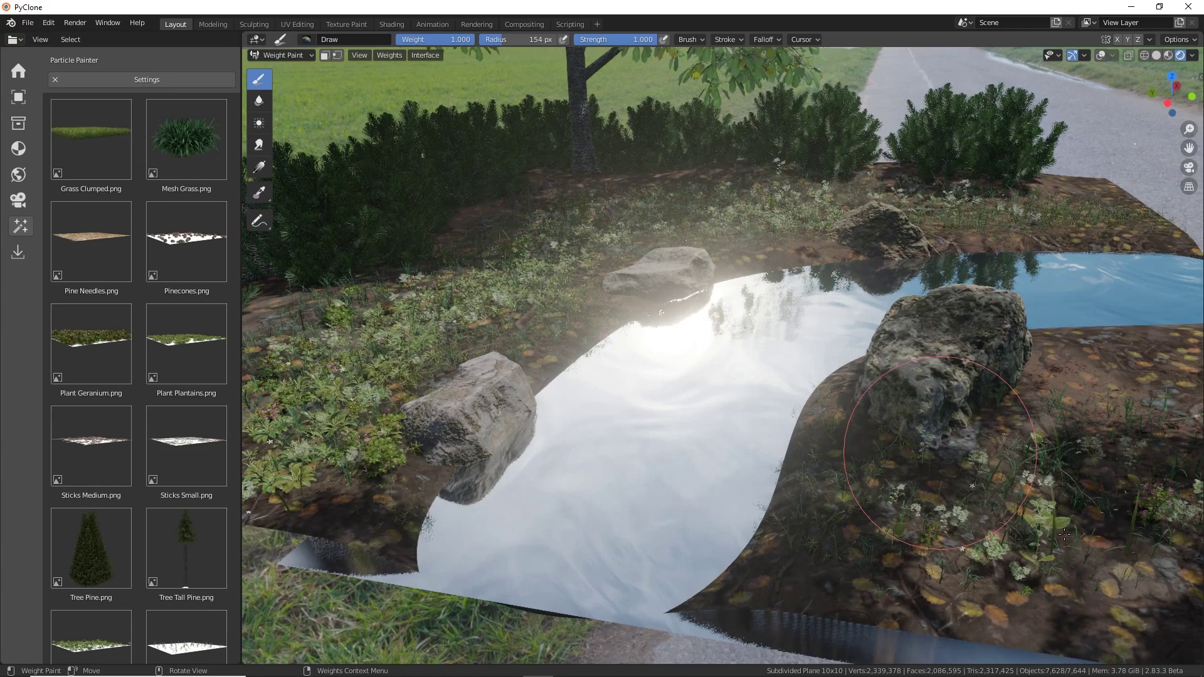
pyautogui.moveTo(1066, 537)
pyautogui.mouseDown()
pyautogui.moveTo(1028, 540)
pyautogui.moveTo(872, 504)
pyautogui.moveTo(940, 539)
pyautogui.moveTo(880, 501)
pyautogui.mouseUp()
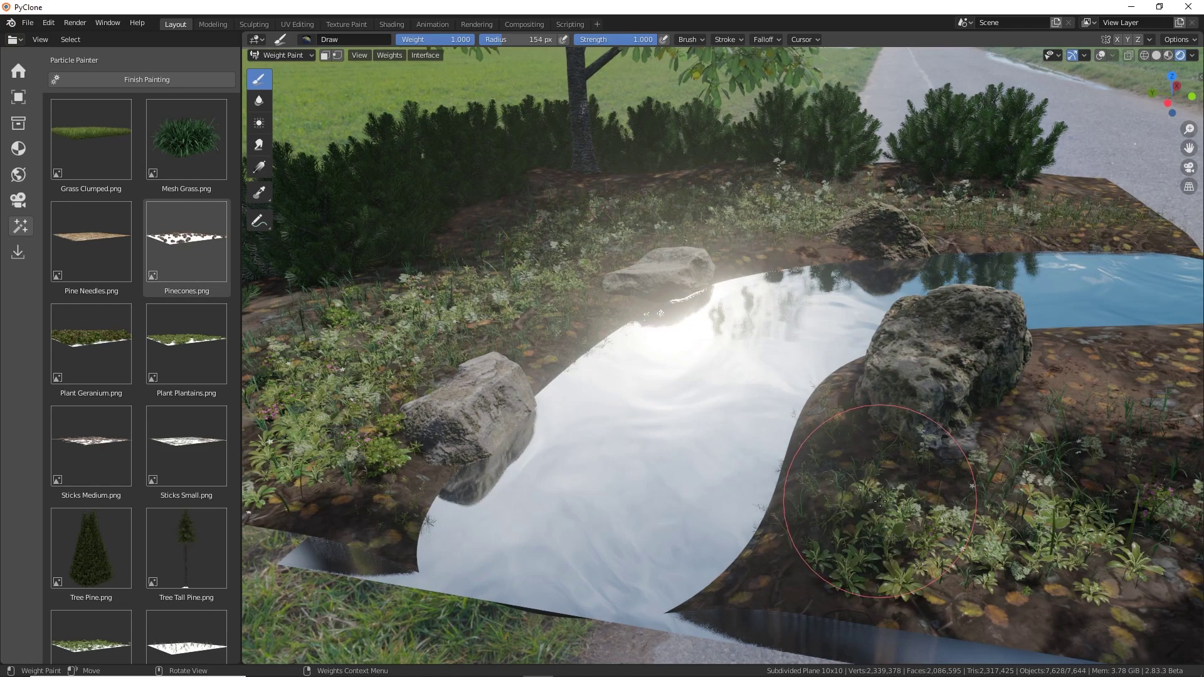
pyautogui.click(178, 80)
# - Show the Properties editor with the ground plane's particle settings and look through its vegetation particle systems
pyautogui.moveTo(533, 300)
pyautogui.mouseDown(button='middle')
pyautogui.moveTo(585, 302)
pyautogui.moveTo(571, 294)
pyautogui.moveTo(646, 330)
pyautogui.moveTo(655, 296)
pyautogui.moveTo(638, 319)
pyautogui.moveTo(708, 339)
pyautogui.moveTo(706, 369)
pyautogui.mouseUp(button='middle')
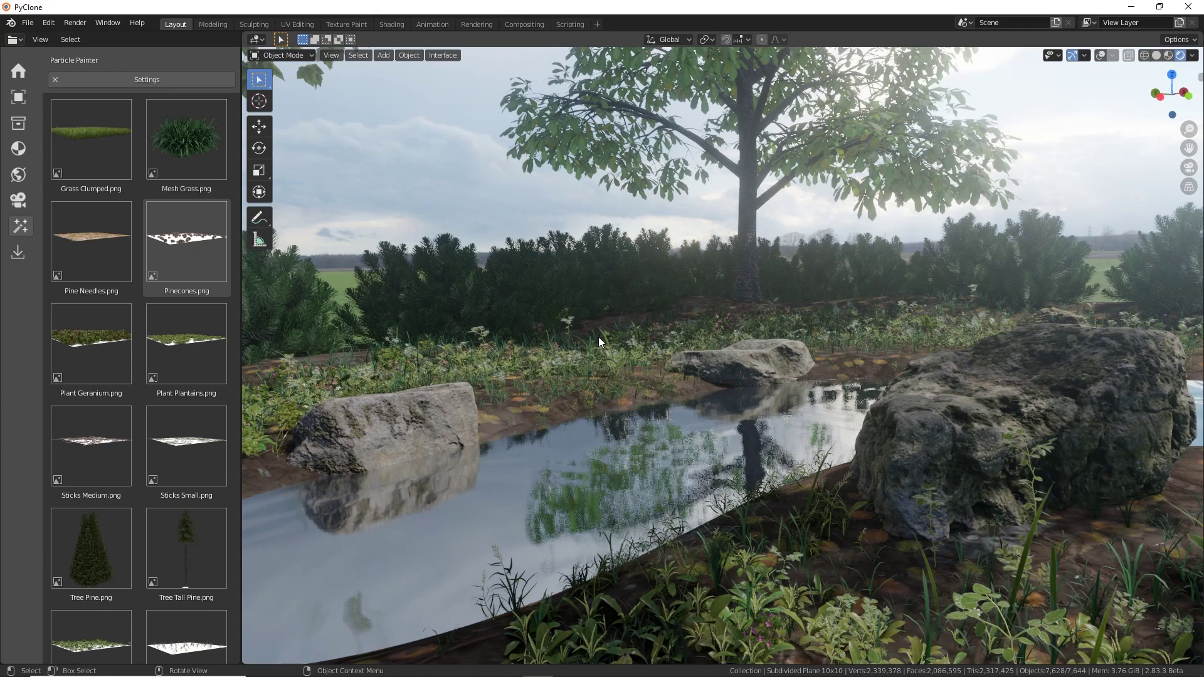
pyautogui.click(441, 54)
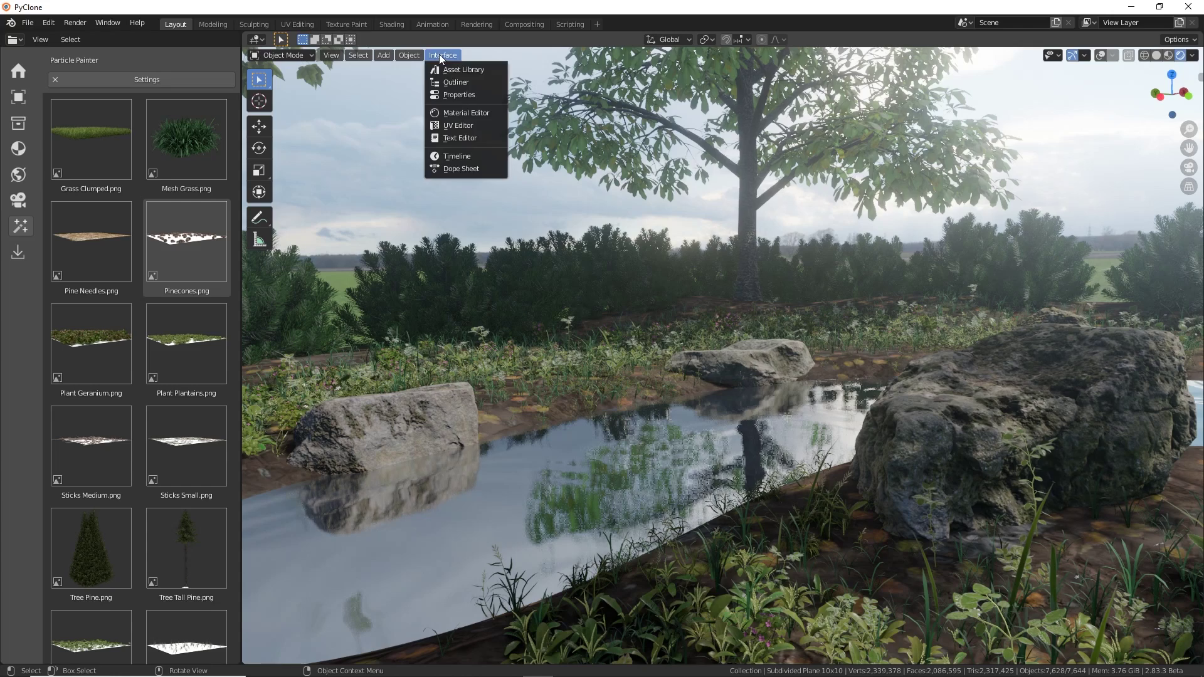
pyautogui.click(456, 98)
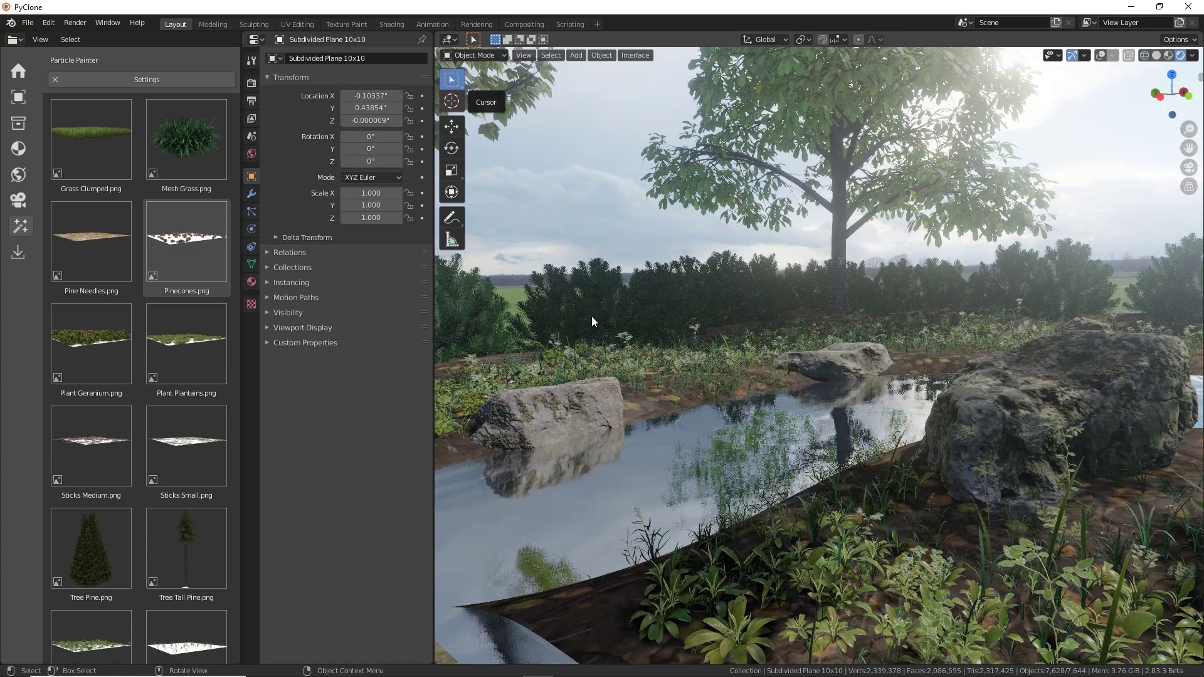
pyautogui.click(251, 212)
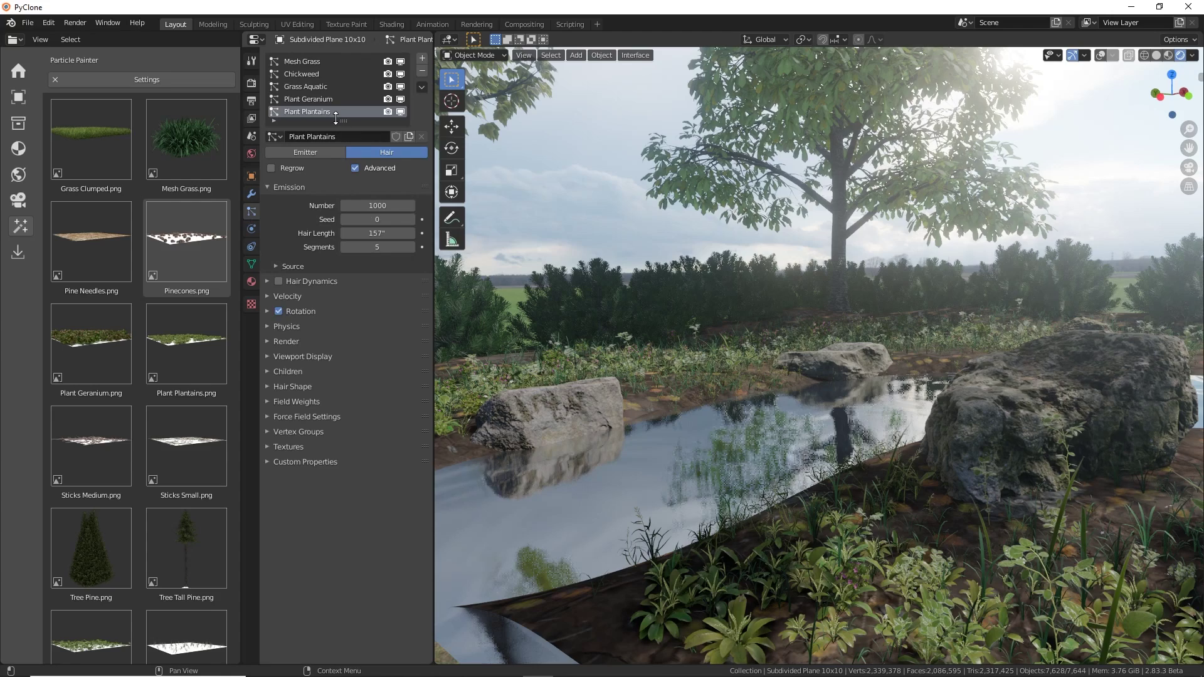
pyautogui.click(316, 63)
pyautogui.click(316, 74)
pyautogui.click(321, 86)
pyautogui.click(325, 100)
pyautogui.click(325, 109)
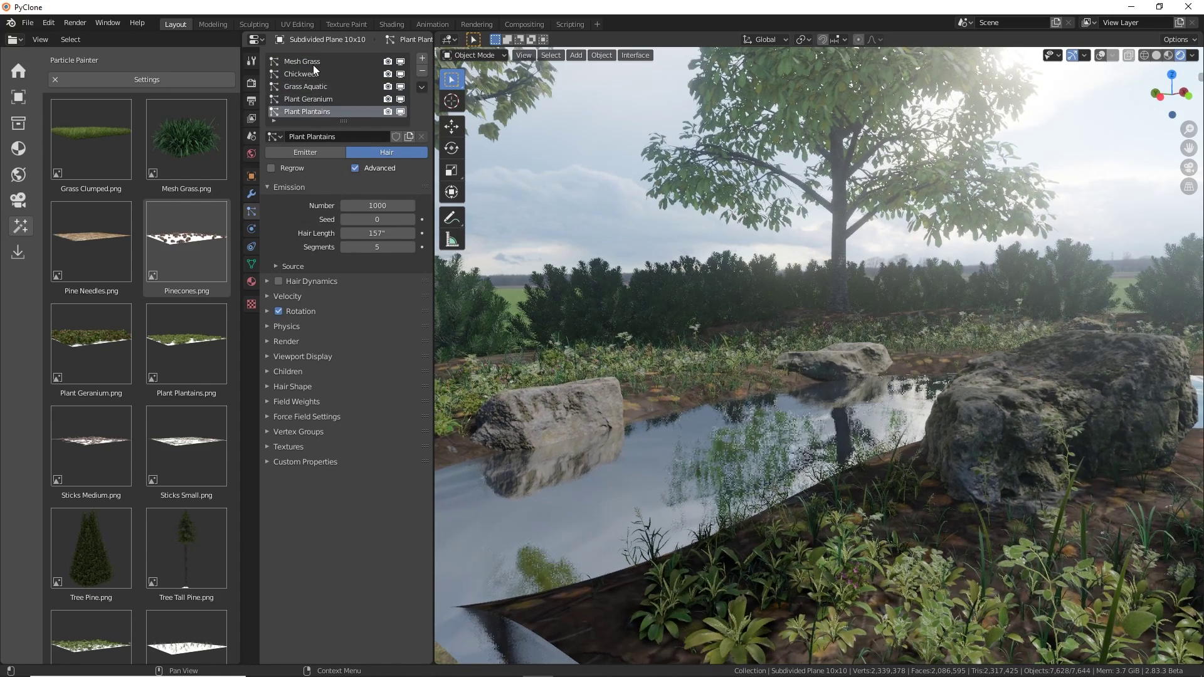
# - Set the emission number of the Mesh Grass particle system to 1000 and that of Chickweed to 800
pyautogui.click(314, 62)
pyautogui.click(379, 205)
pyautogui.write('1000')
pyautogui.press('Return')
pyautogui.click(321, 74)
pyautogui.click(374, 206)
pyautogui.write('800')
pyautogui.press('Return')
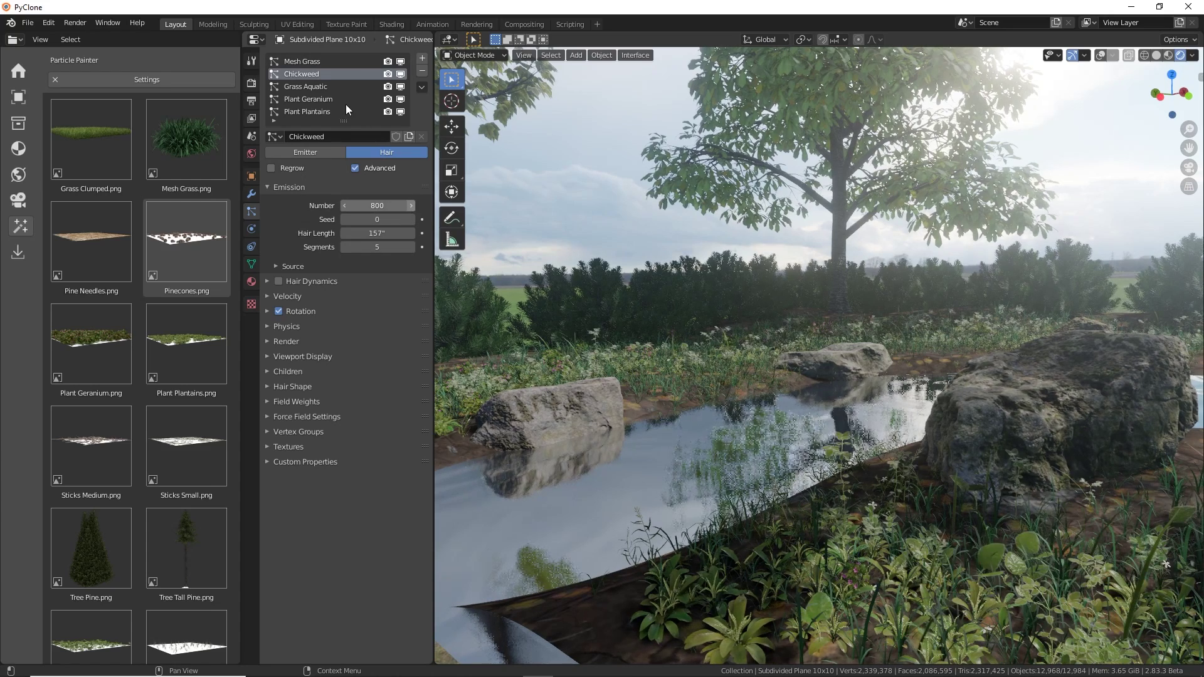
# - Set the Grass Aquatic emission number to 600 and close the Properties editor to give the viewport full width
pyautogui.click(341, 87)
pyautogui.click(374, 206)
pyautogui.write('600')
pyautogui.press('Return')
pyautogui.moveTo(439, 36); pyautogui.dragTo(413, 51)
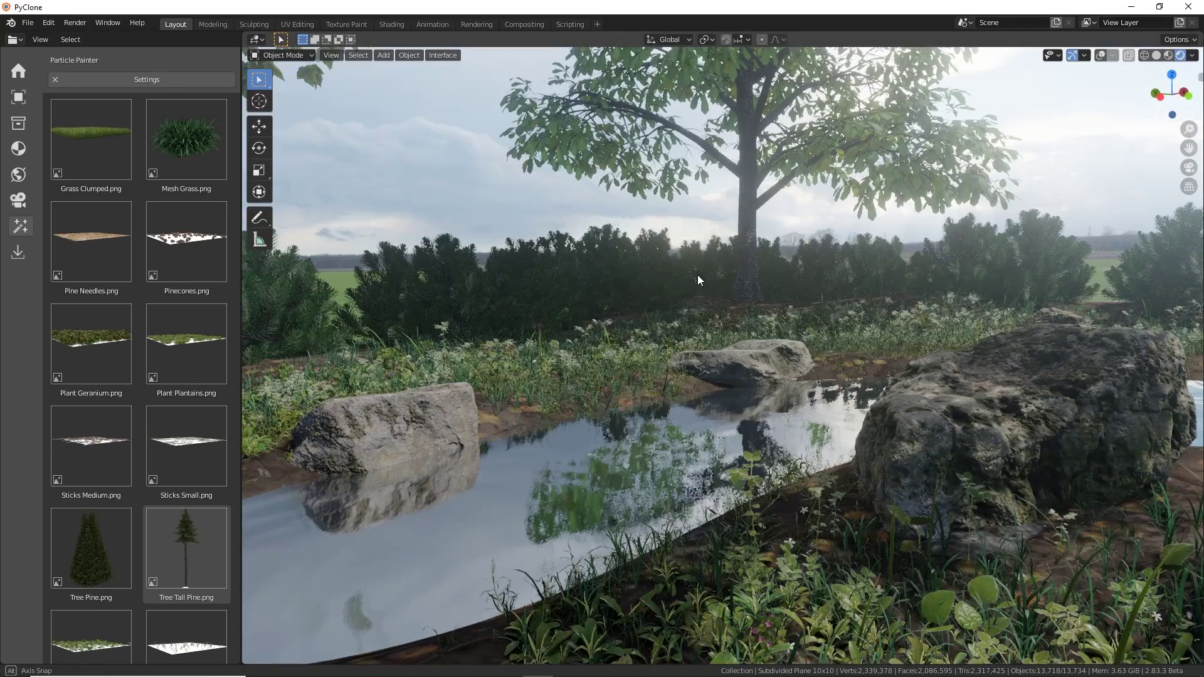
pyautogui.moveTo(697, 274); pyautogui.dragTo(701, 266, button='middle')
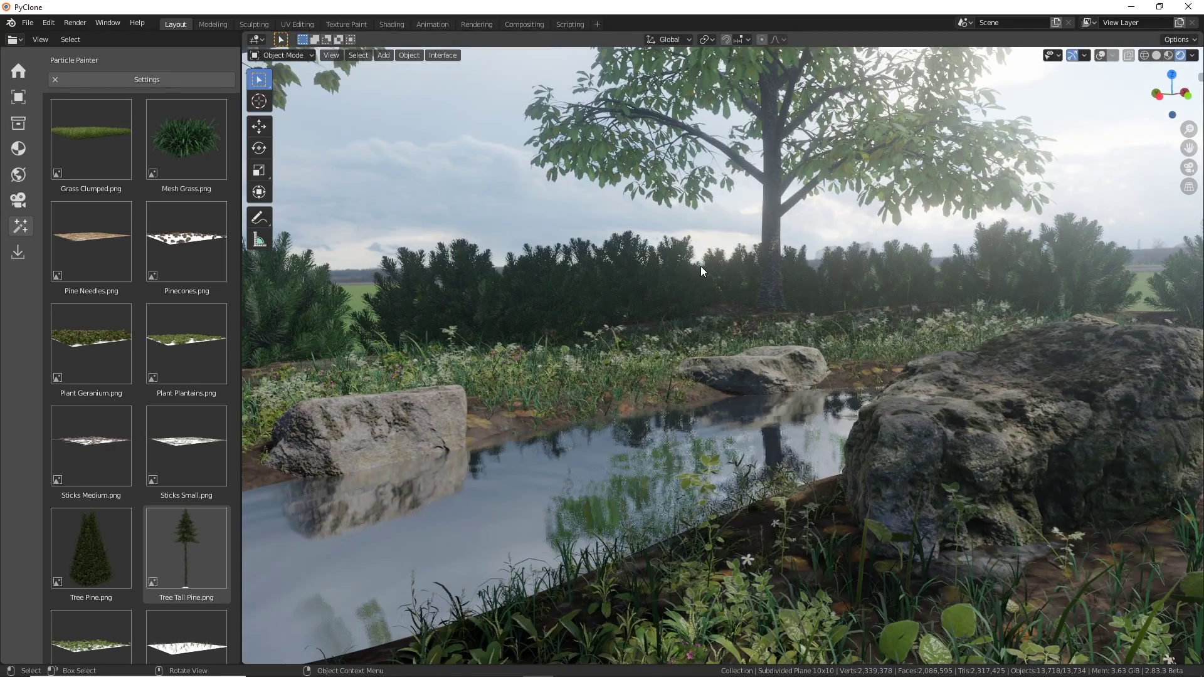